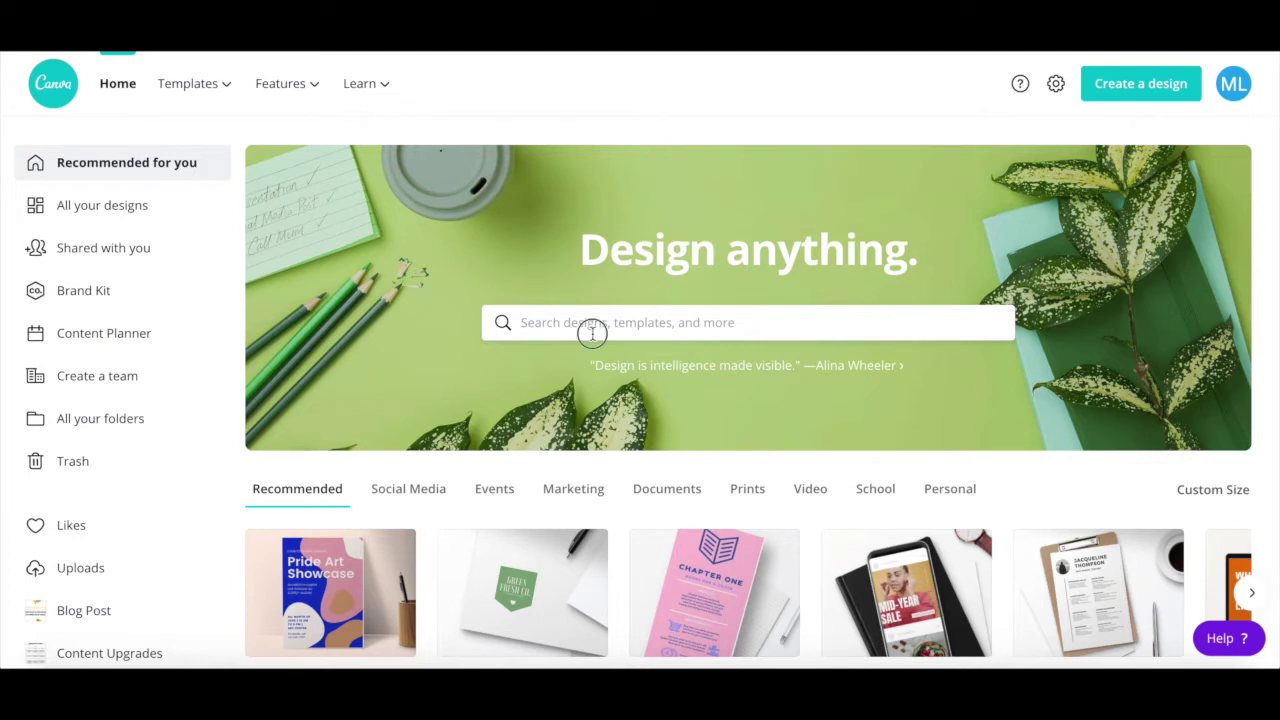
Step: Search Canva design types for 'animated' to list Animated Your Story and similar formats
left_click(592, 334)
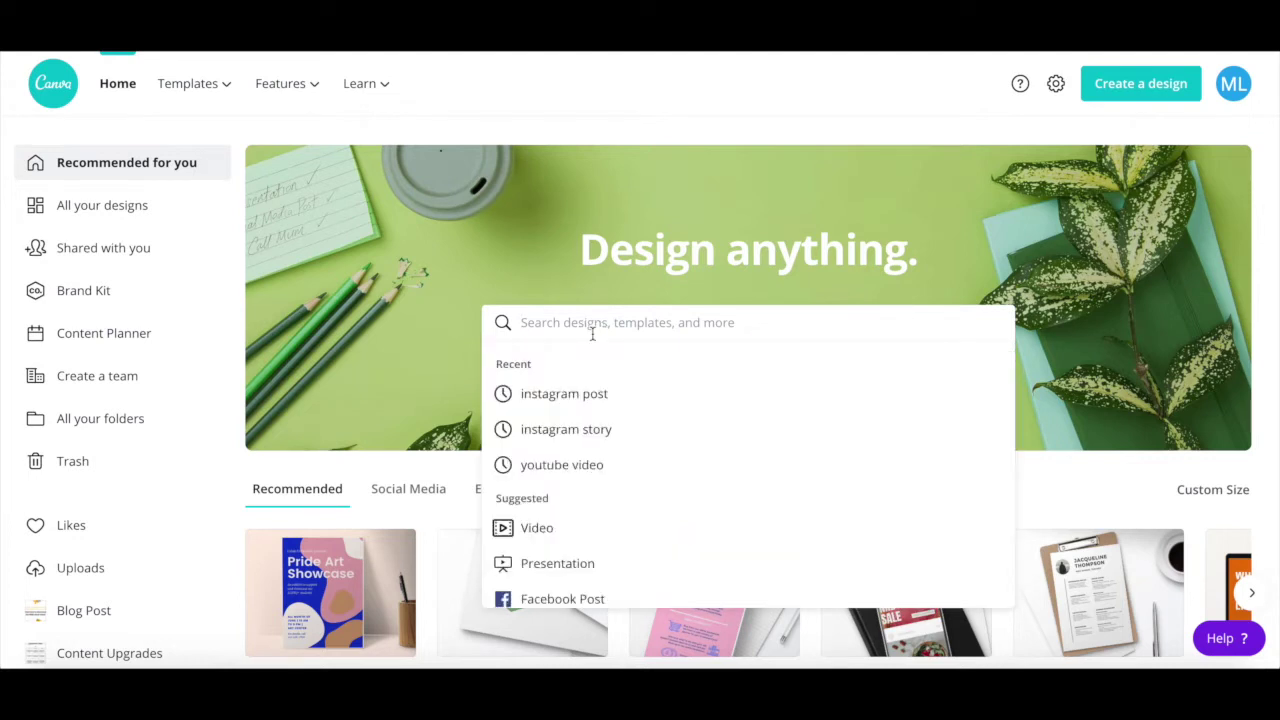
scroll(608, 409, "down", 1)
scroll(608, 409, "down", 2)
scroll(610, 409, "down", 1)
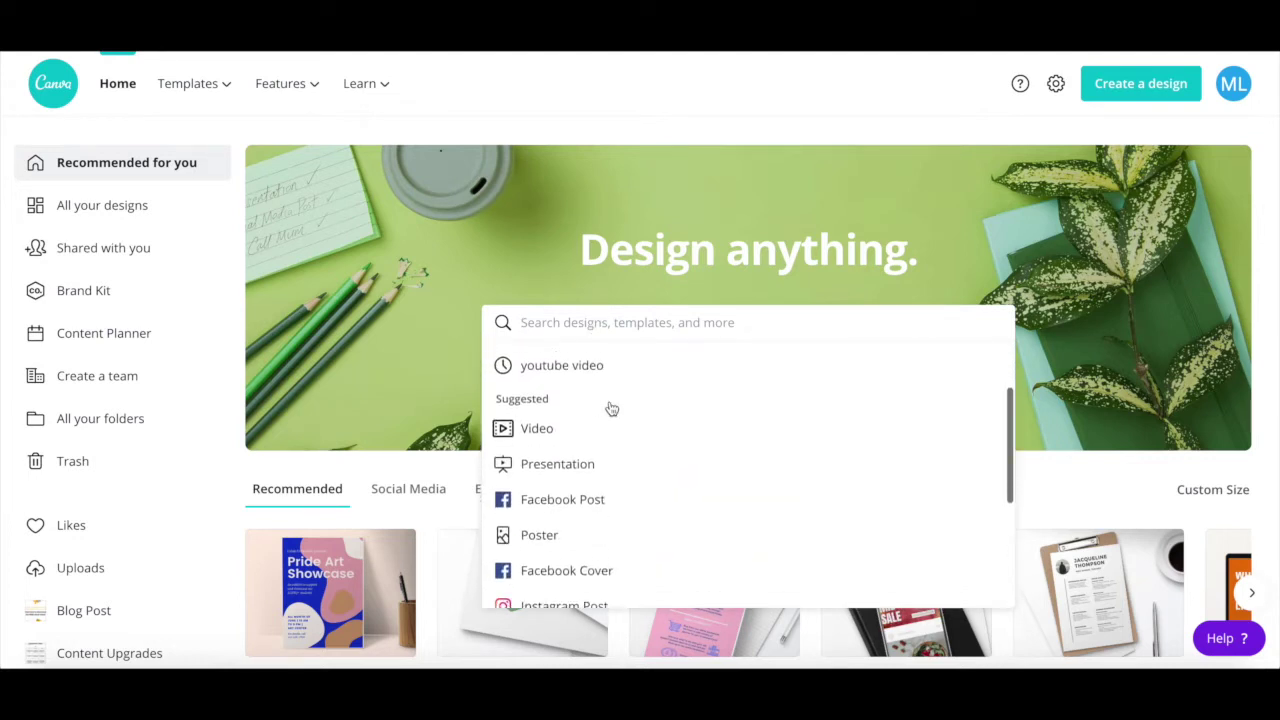
scroll(611, 409, "down", 1)
scroll(611, 409, "down", 1)
scroll(611, 409, "down", 1)
scroll(611, 409, "down", 1)
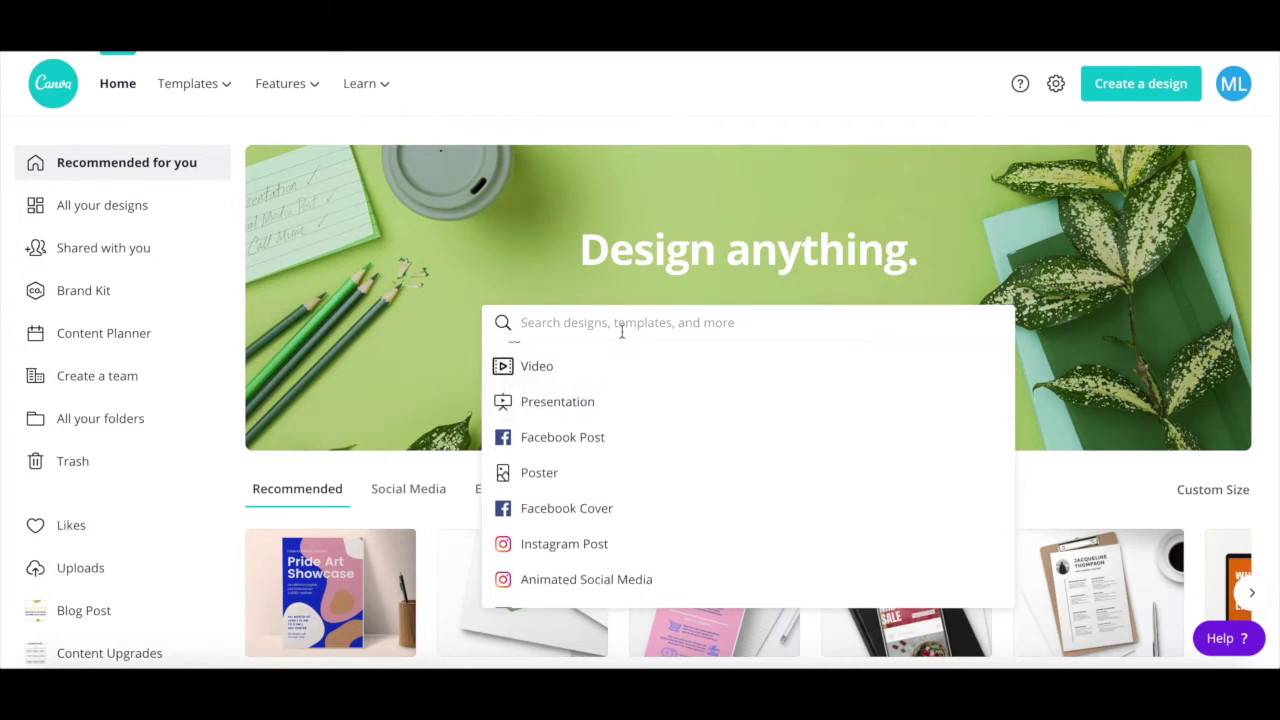
type("animated")
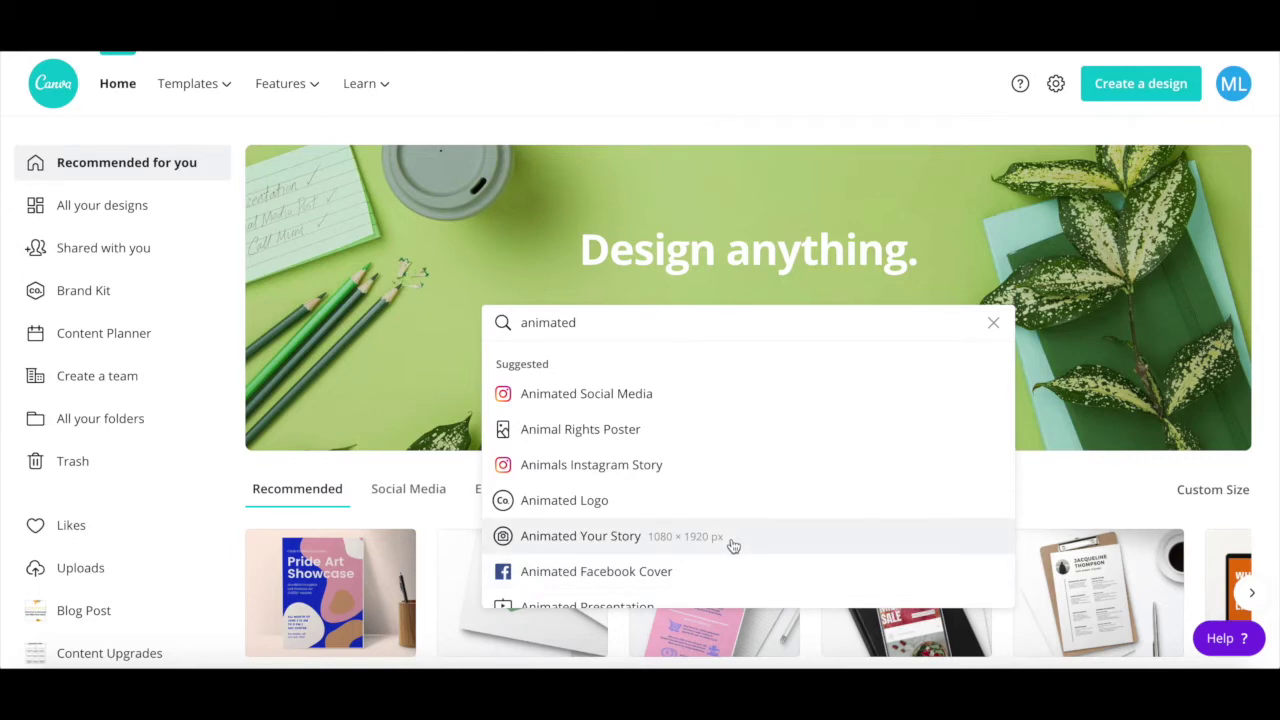
Step: Pick Animated Your Story and browse its templates to the White Modern Scrapbook Love Your Story design
left_click(733, 545)
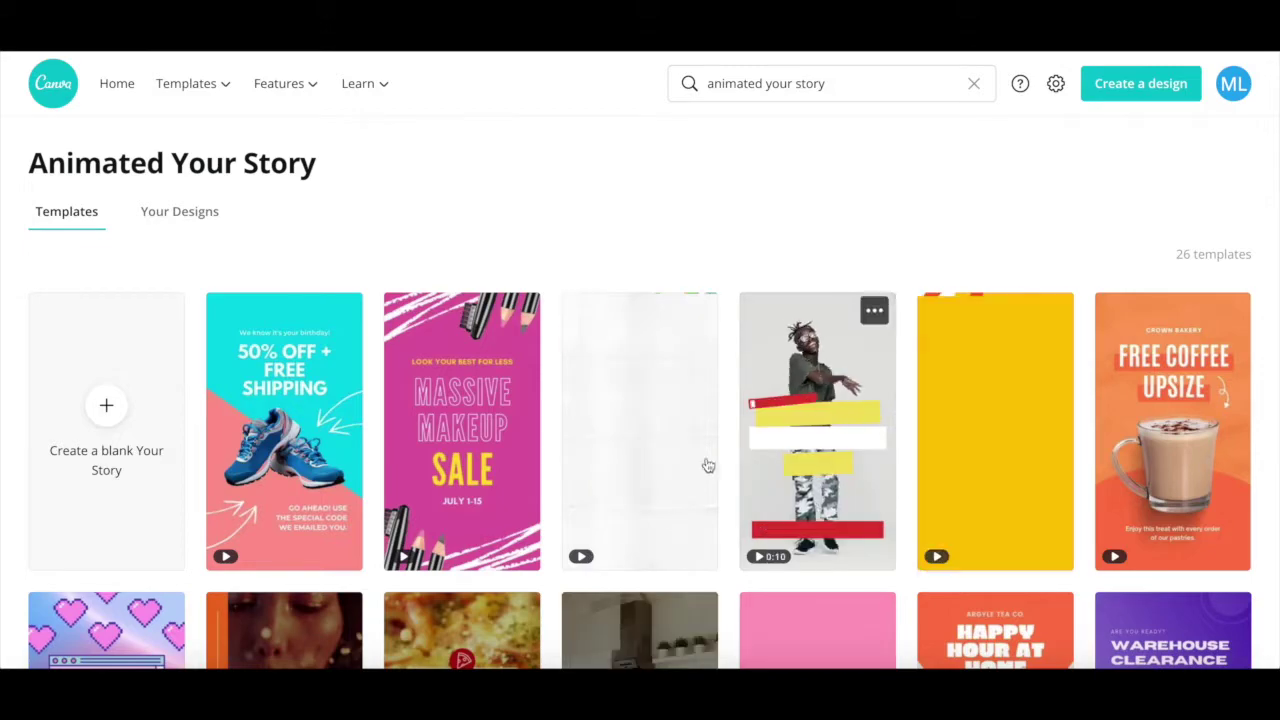
scroll(886, 484, "down", 1)
scroll(886, 484, "down", 1)
scroll(886, 484, "down", 1)
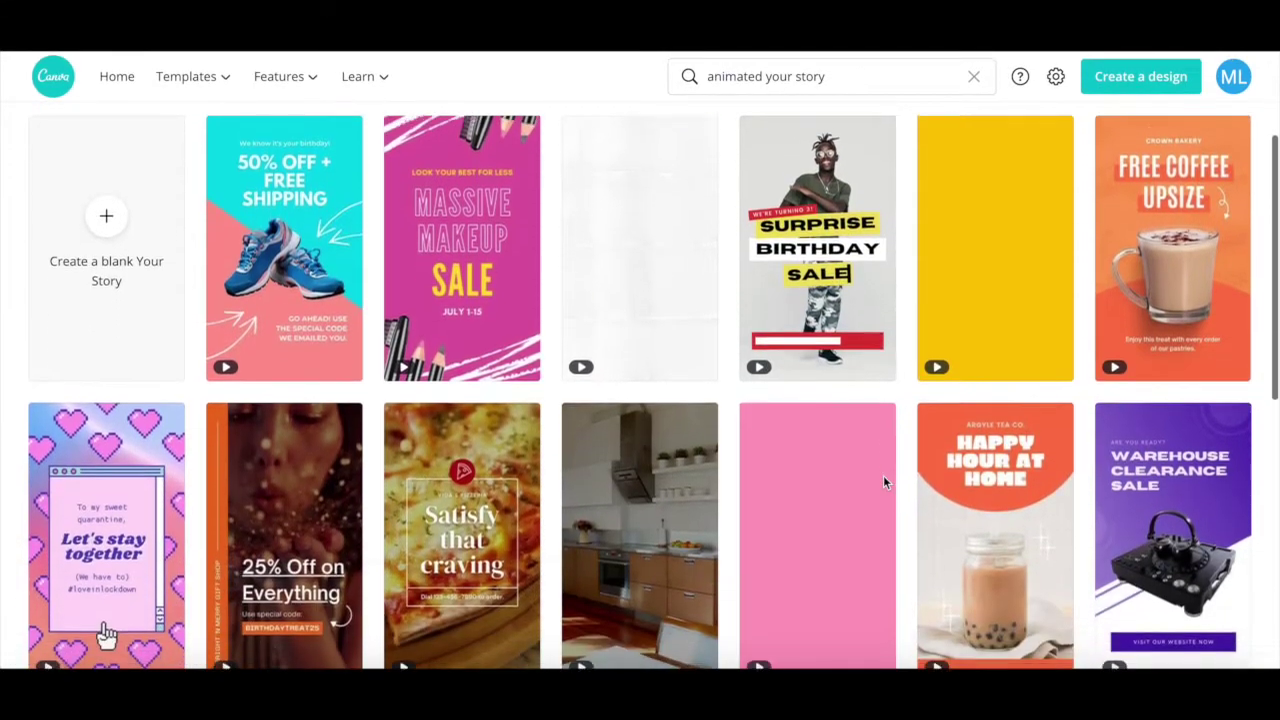
scroll(886, 484, "down", 1)
scroll(883, 484, "down", 1)
scroll(883, 484, "down", 1)
scroll(883, 484, "down", 1)
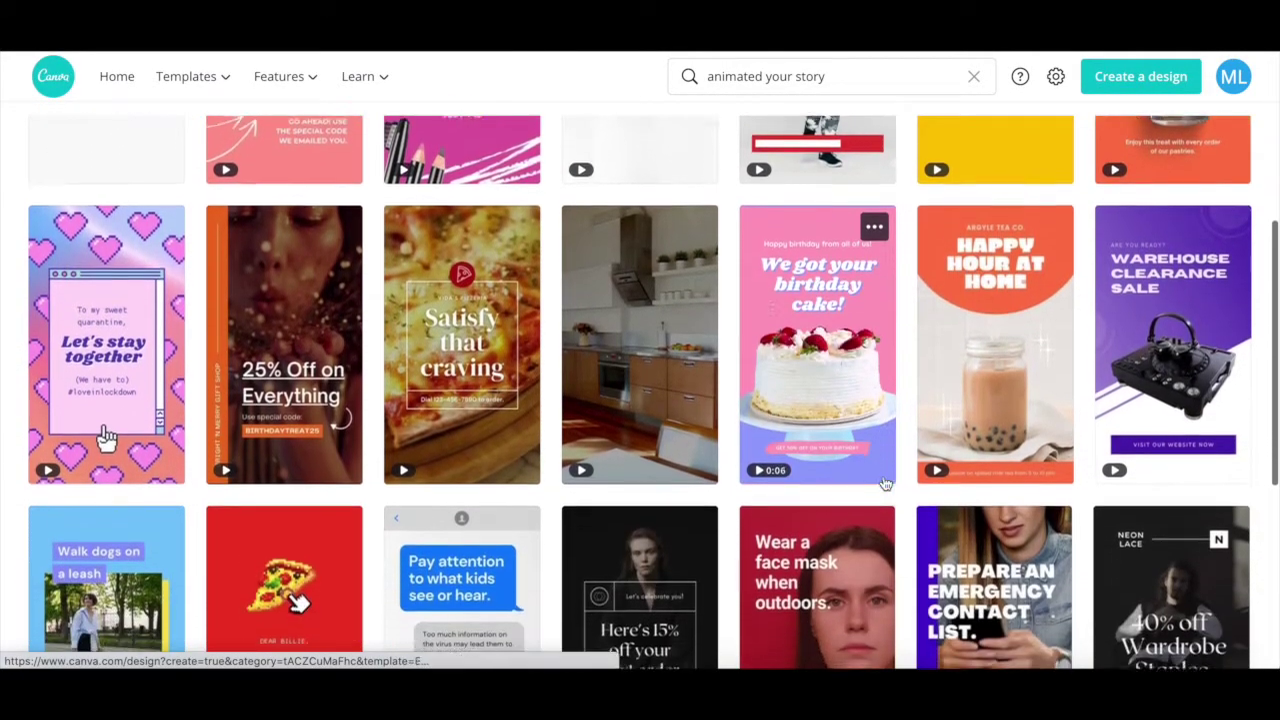
scroll(883, 484, "down", 1)
scroll(884, 484, "down", 1)
scroll(884, 484, "down", 1)
scroll(884, 484, "down", 1)
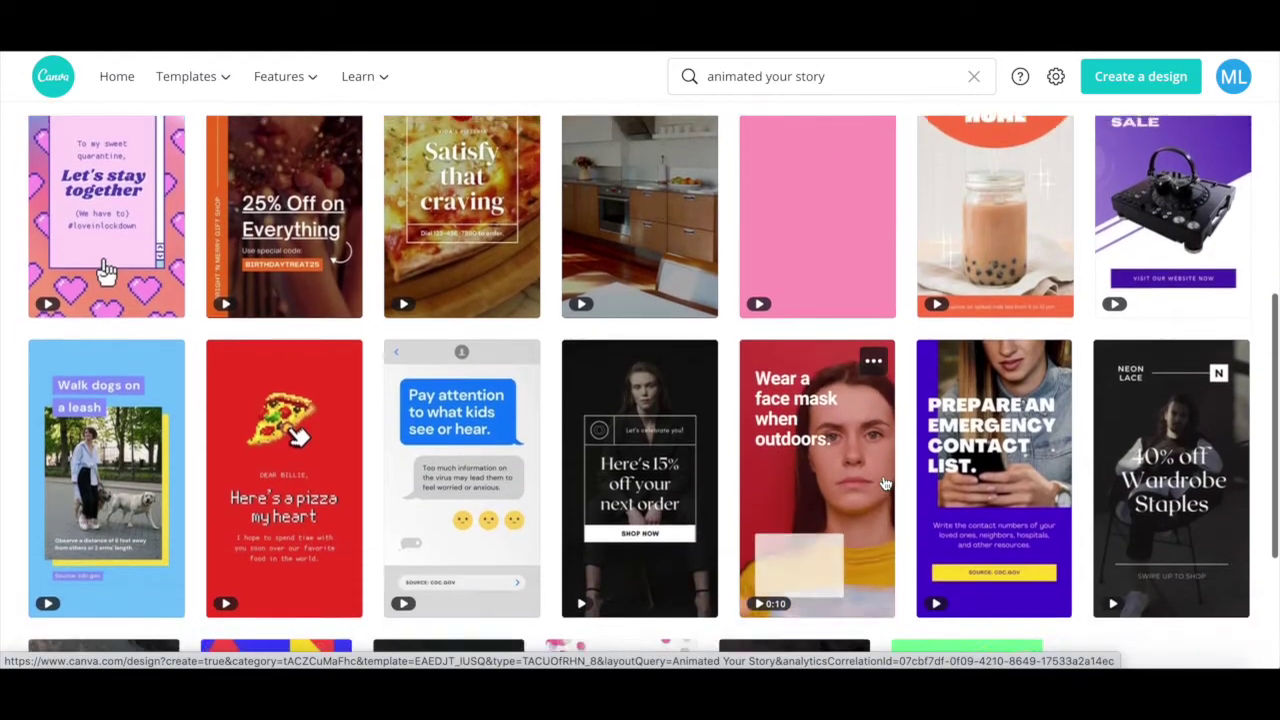
scroll(884, 484, "down", 1)
scroll(884, 484, "down", 1)
scroll(884, 484, "down", 1)
scroll(884, 484, "down", 1)
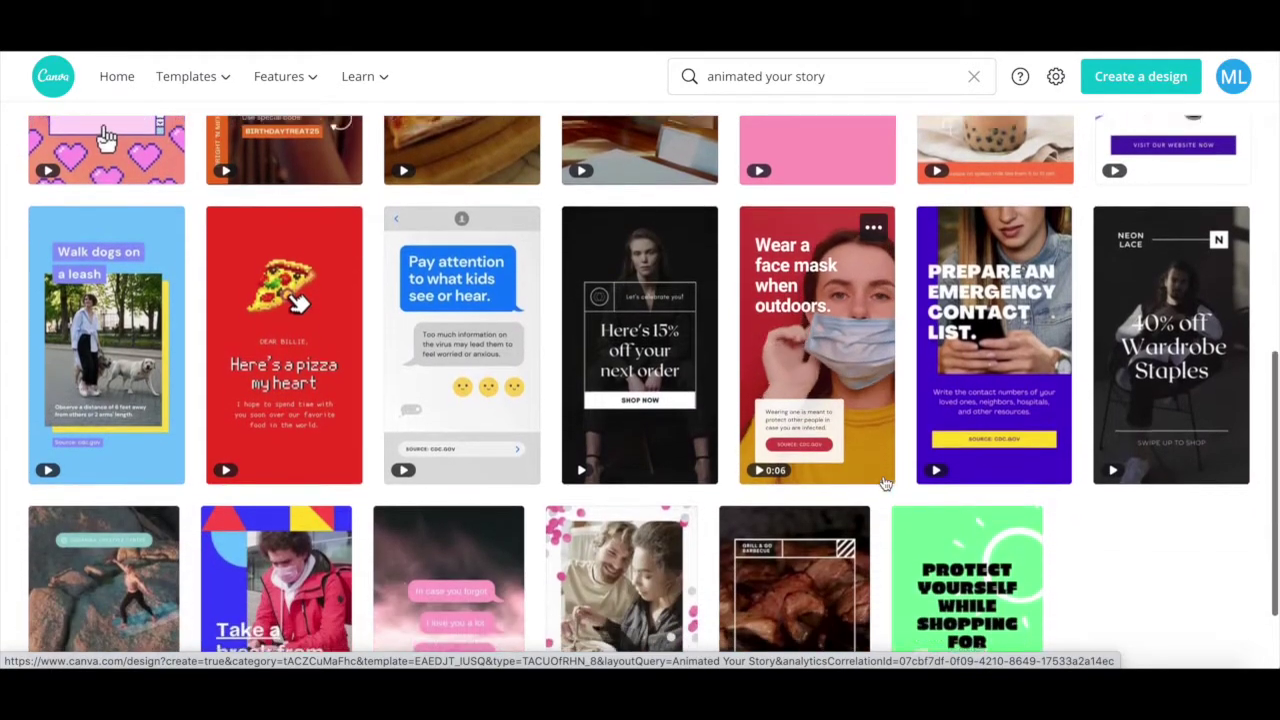
scroll(884, 484, "down", 1)
scroll(884, 484, "down", 1)
scroll(883, 483, "down", 1)
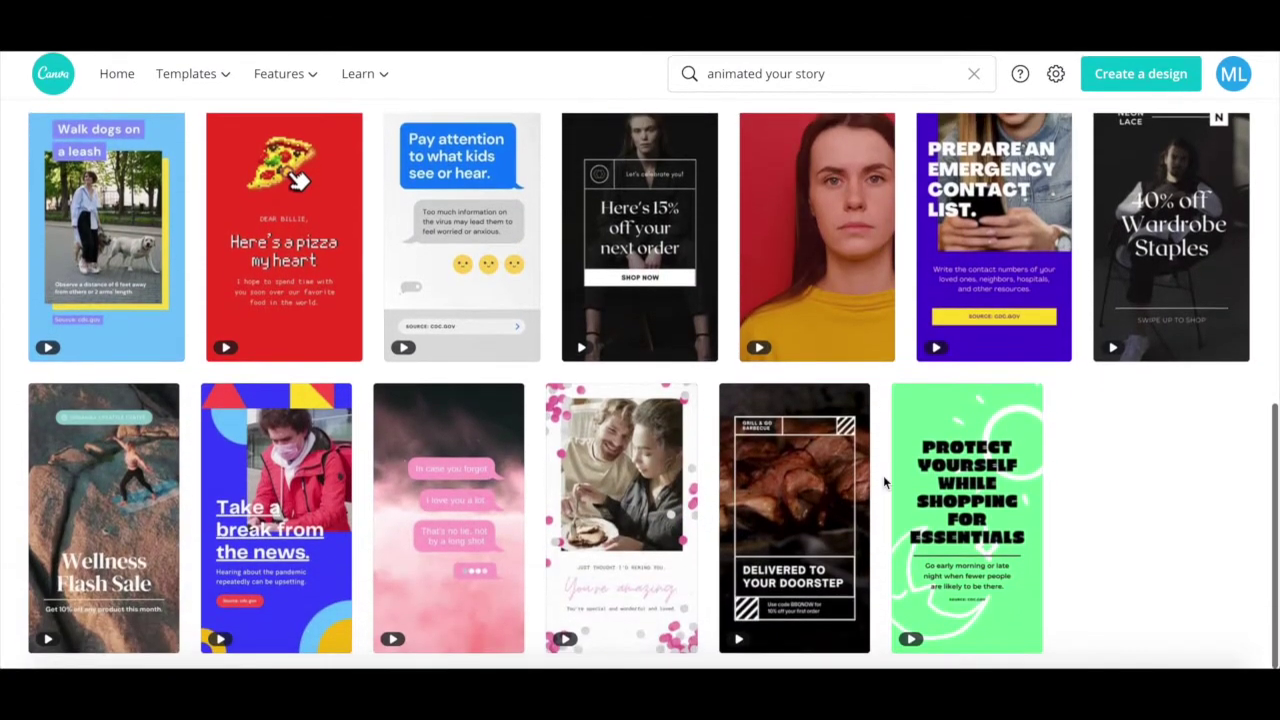
scroll(883, 483, "up", 1)
scroll(883, 483, "up", 2)
scroll(883, 483, "up", 5)
mouse_move(639, 258)
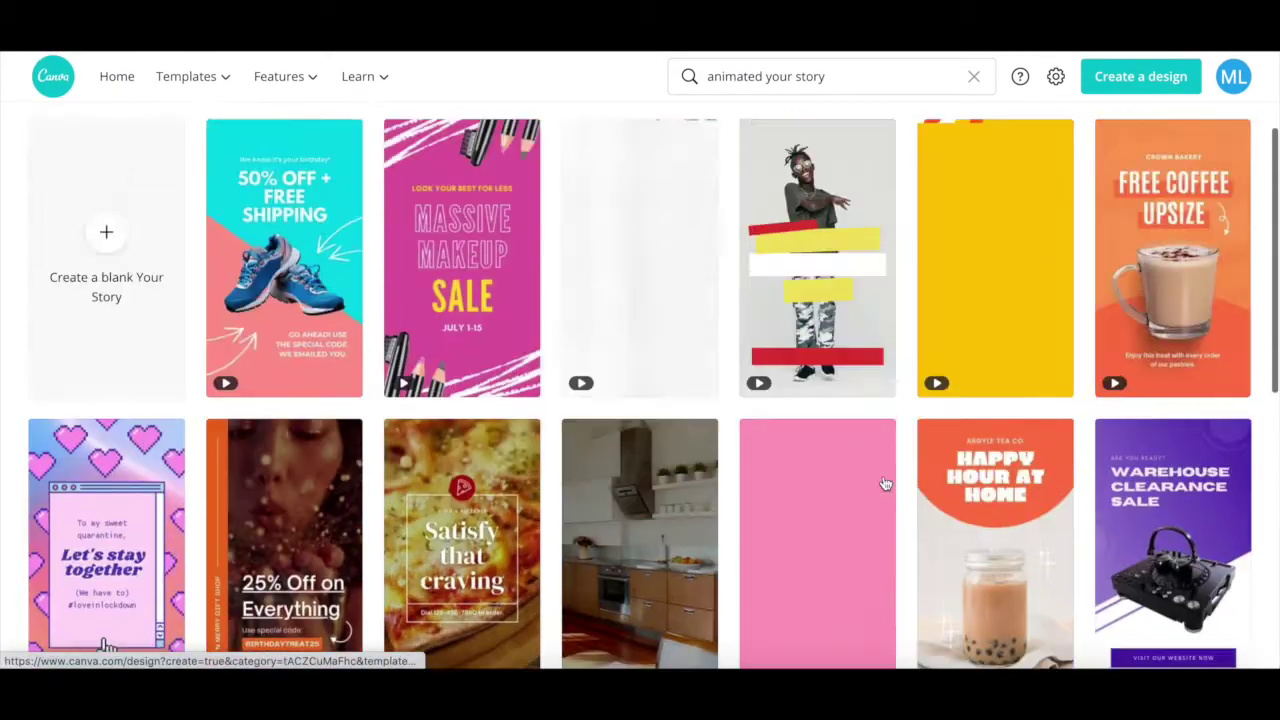
scroll(885, 484, "up", 2)
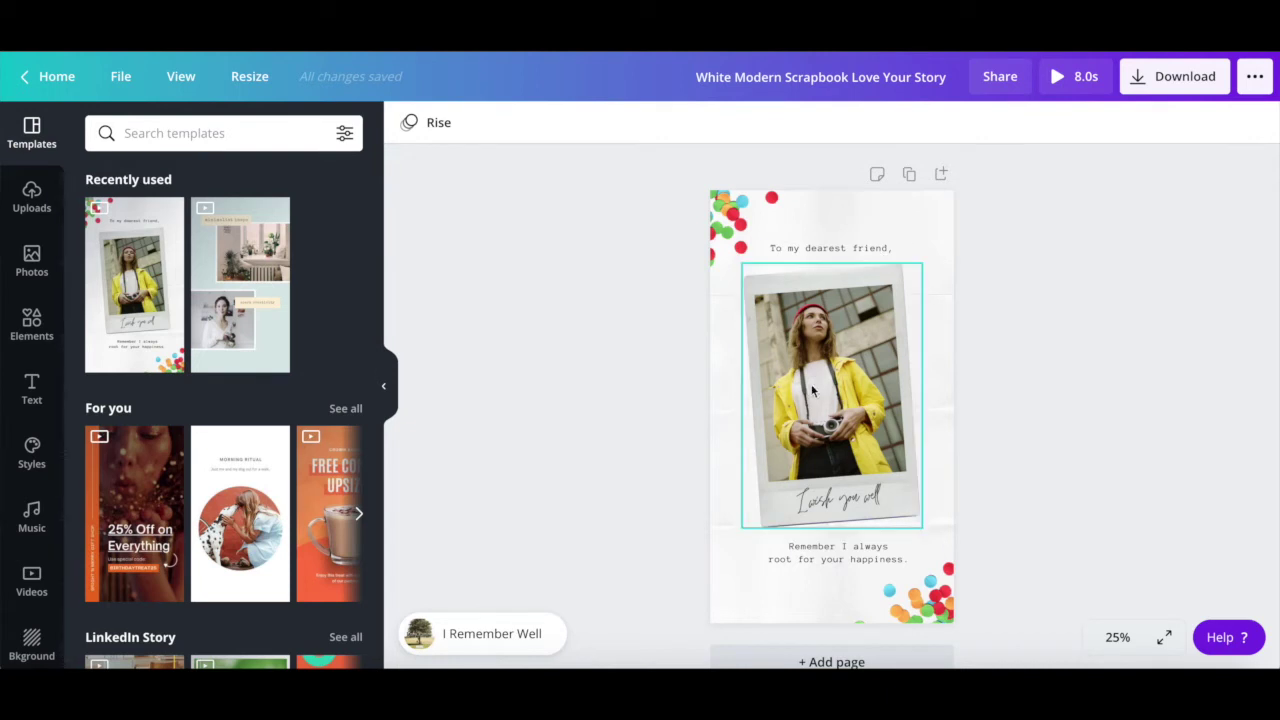
mouse_move(31, 132)
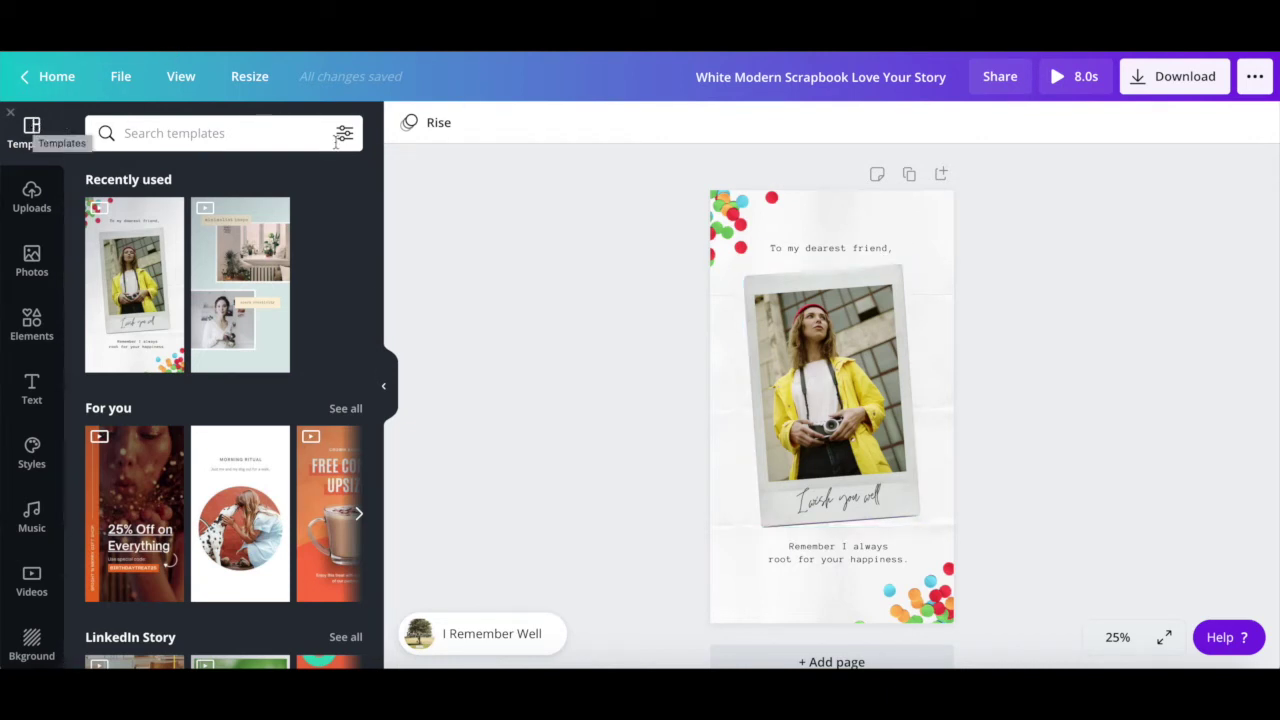
scroll(368, 173, "down", 1)
scroll(368, 173, "down", 1)
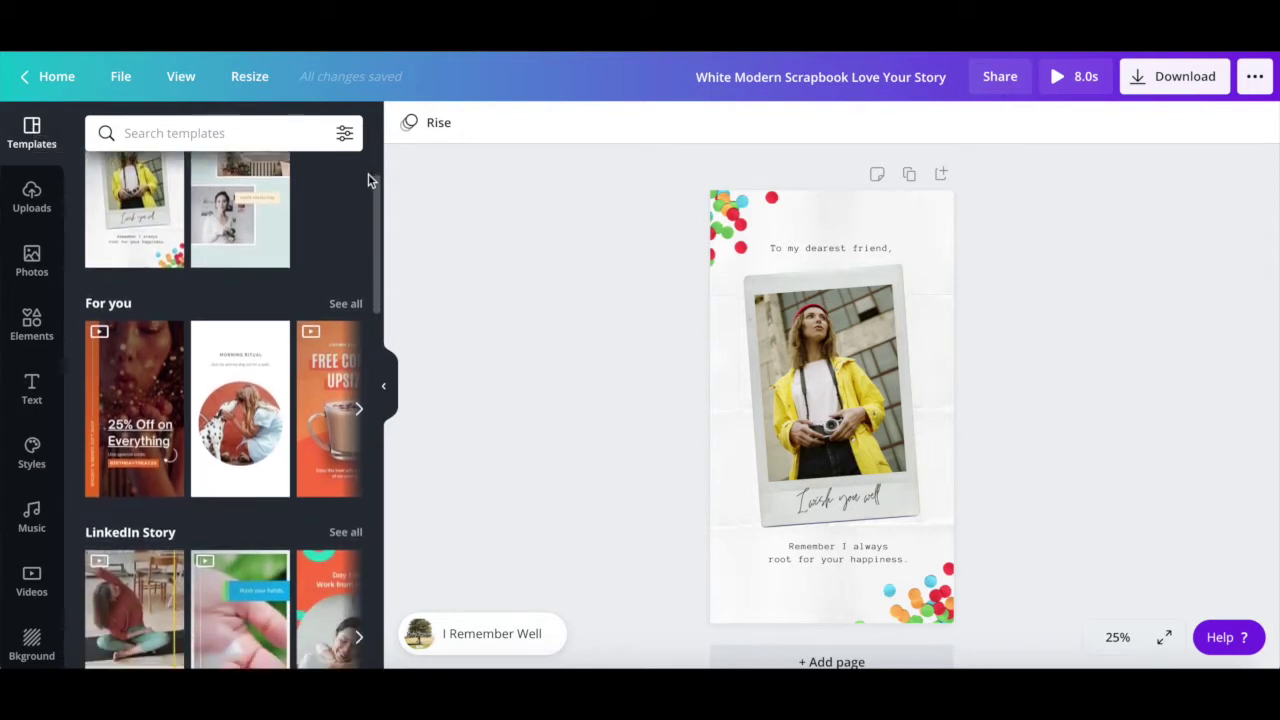
scroll(368, 173, "down", 1)
scroll(368, 173, "down", 1)
scroll(368, 173, "down", 1)
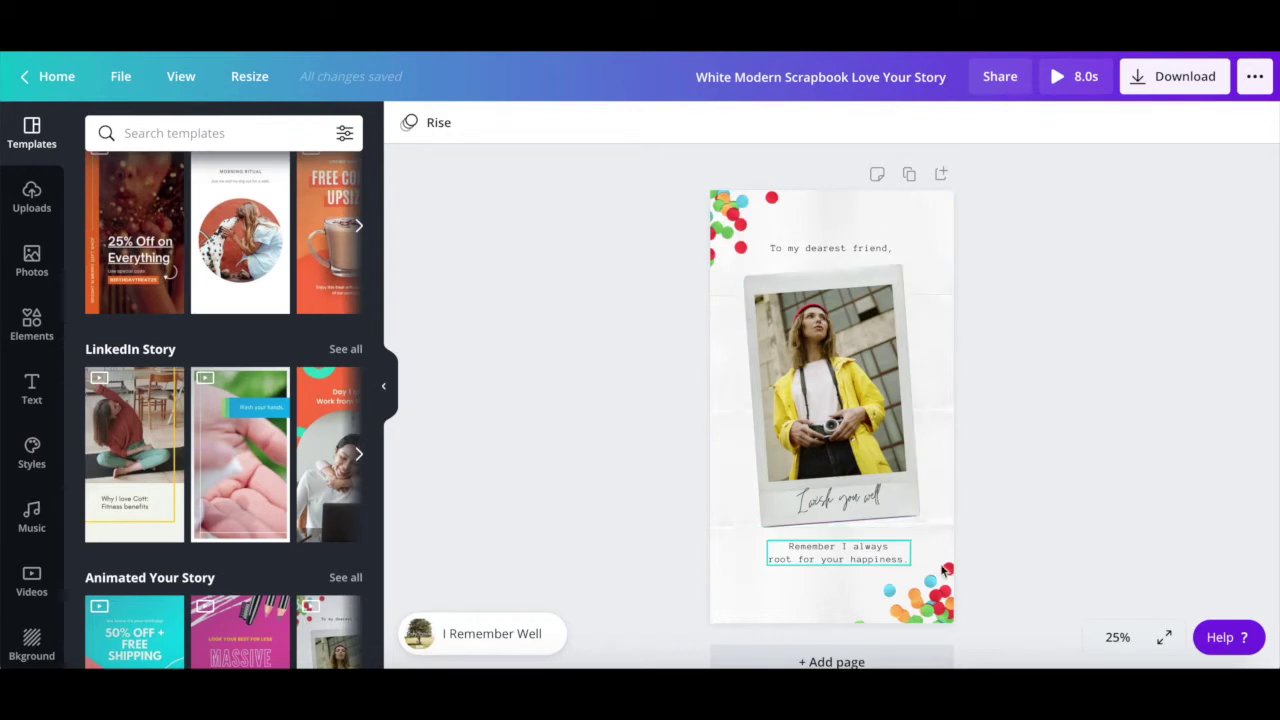
left_click(858, 338)
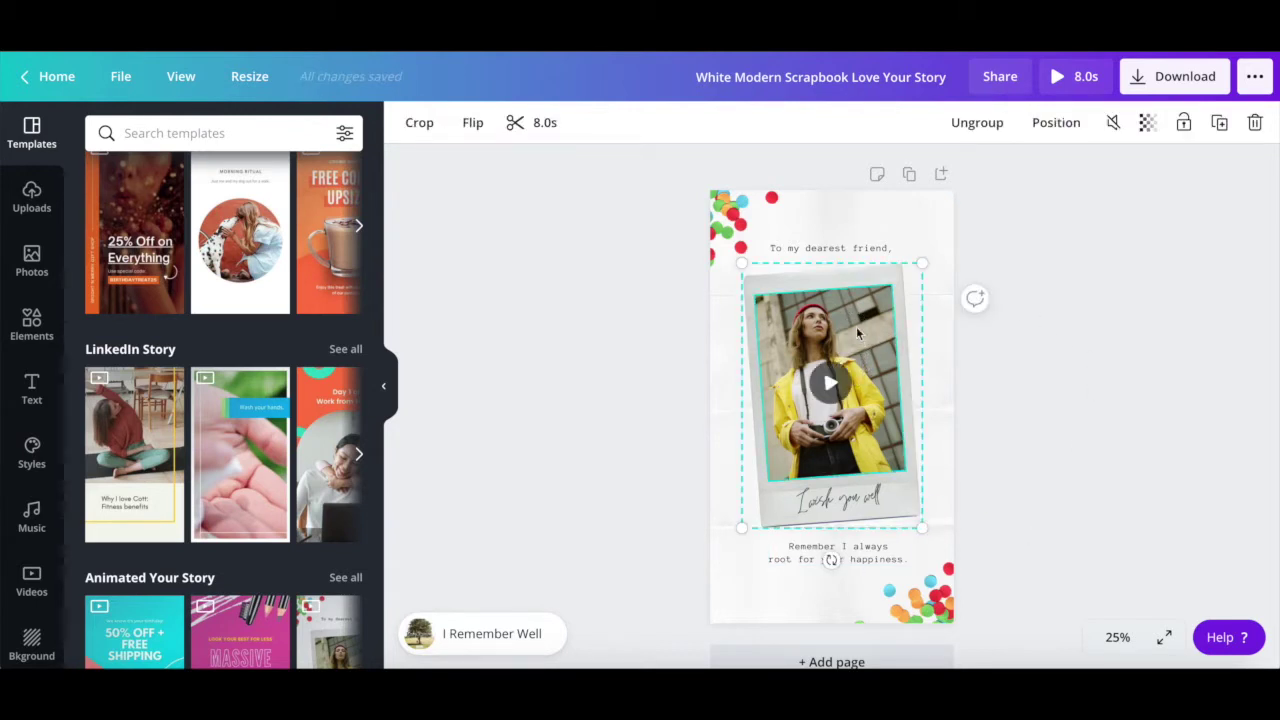
left_click(843, 246)
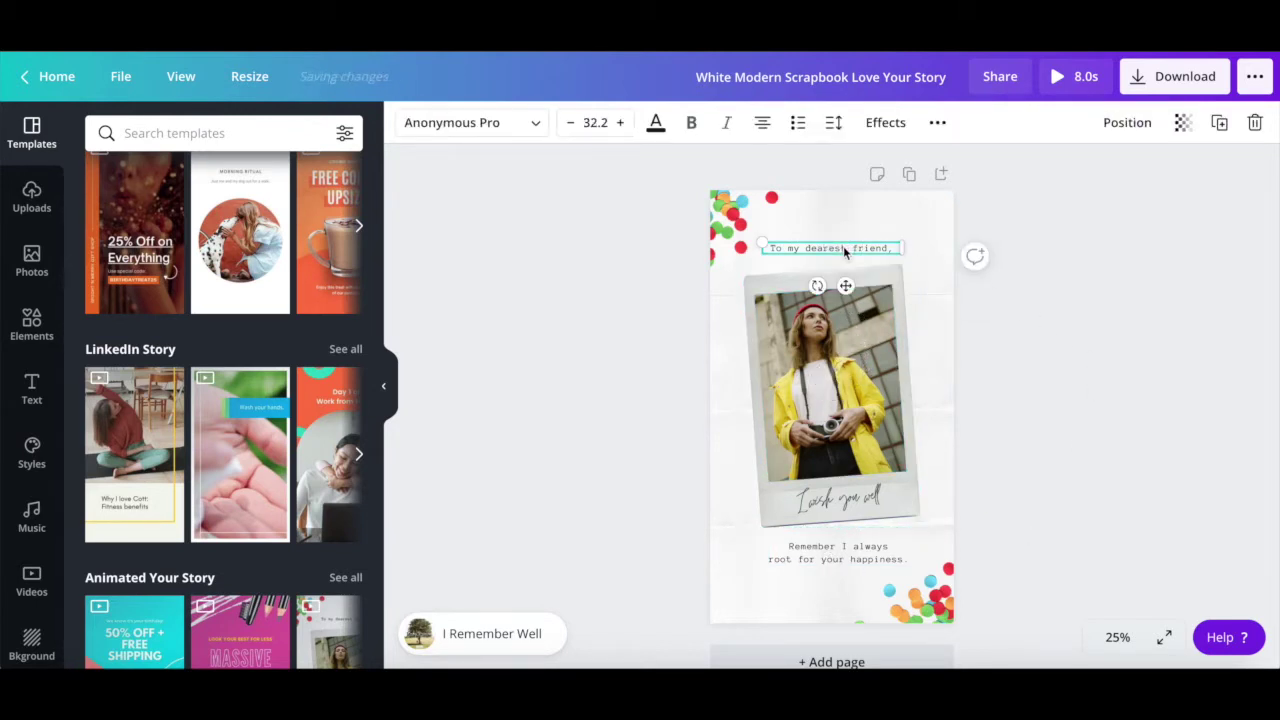
left_click(747, 220)
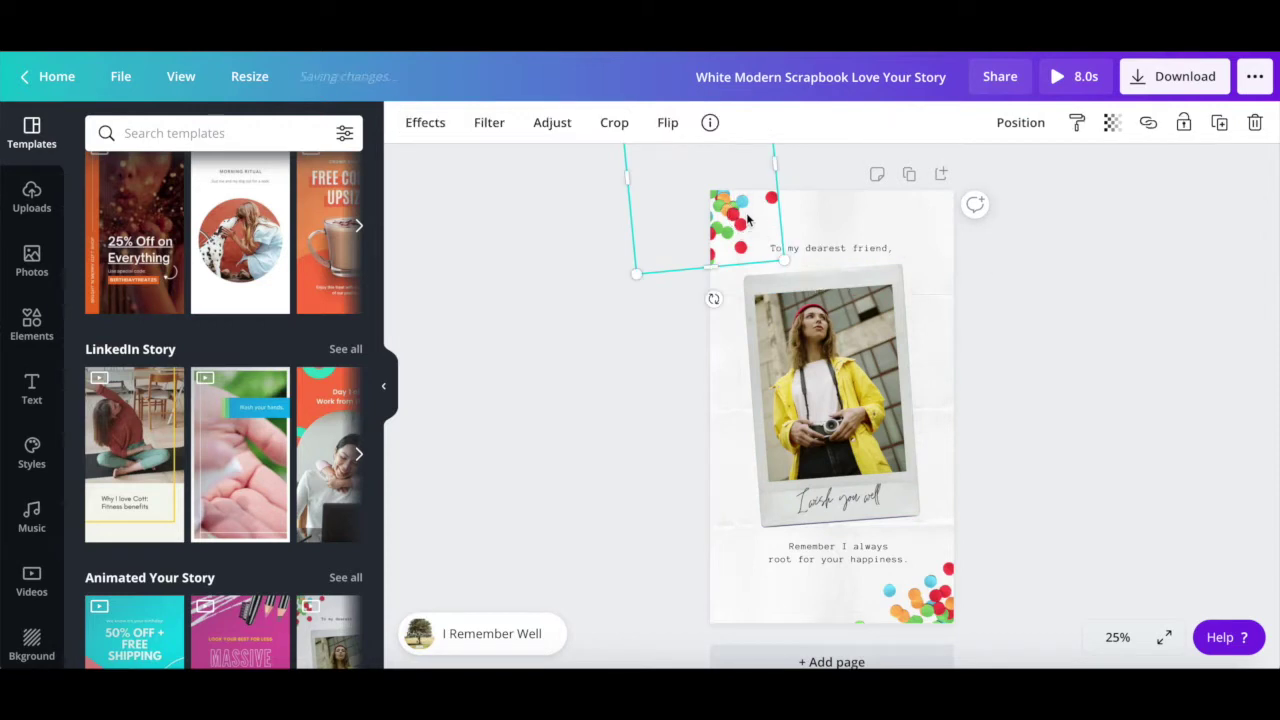
left_click(878, 215)
left_click(857, 251)
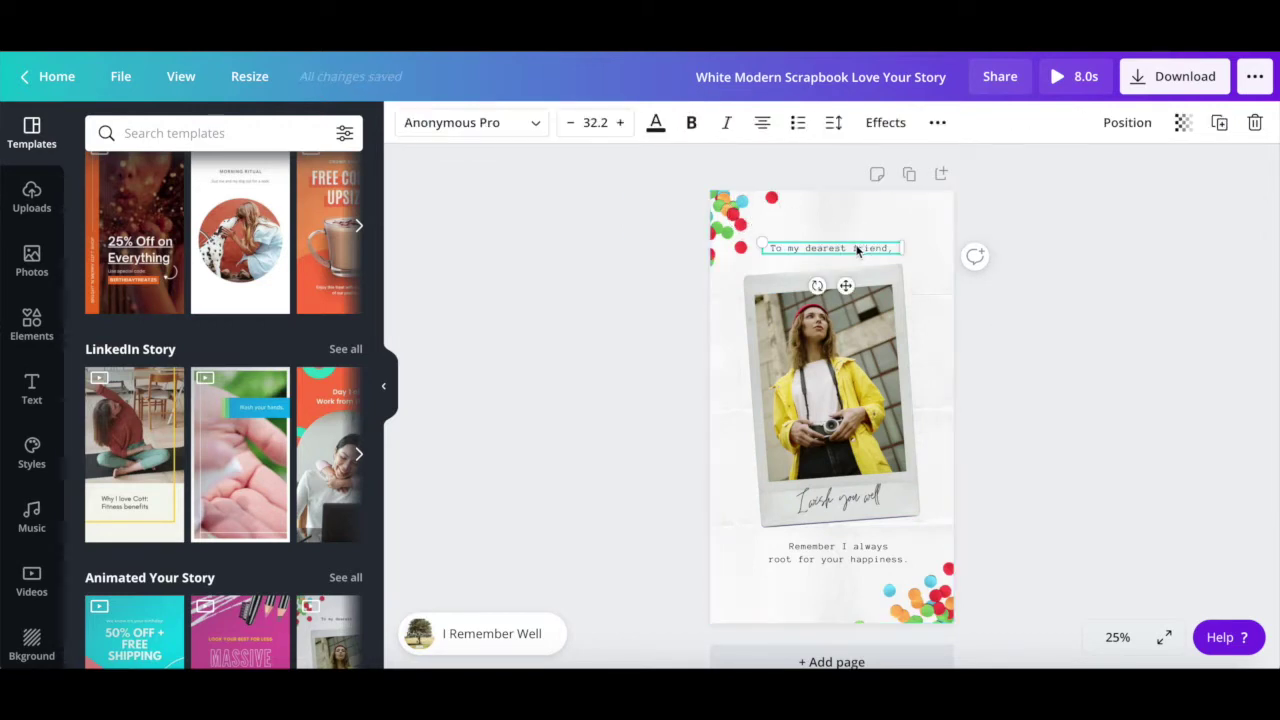
left_click(840, 344)
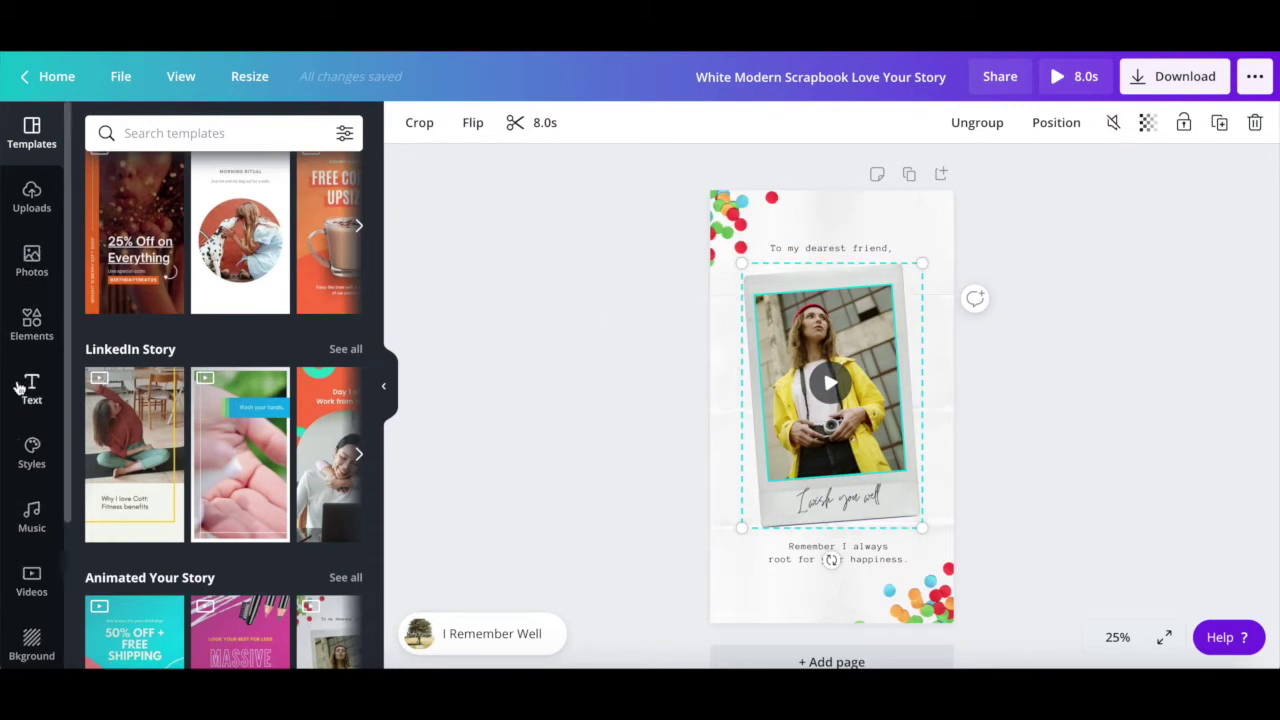
Step: Browse the Photos, Elements and Text panels, then scroll the Elements library
left_click(32, 262)
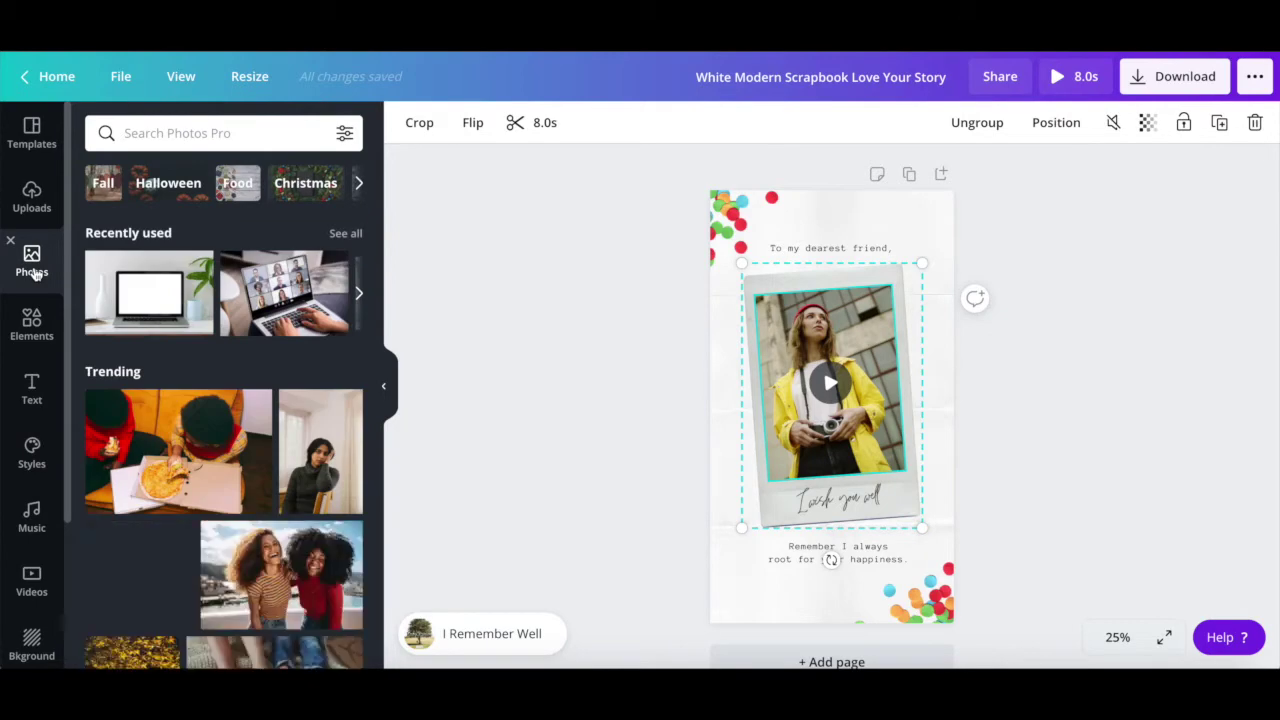
left_click(34, 330)
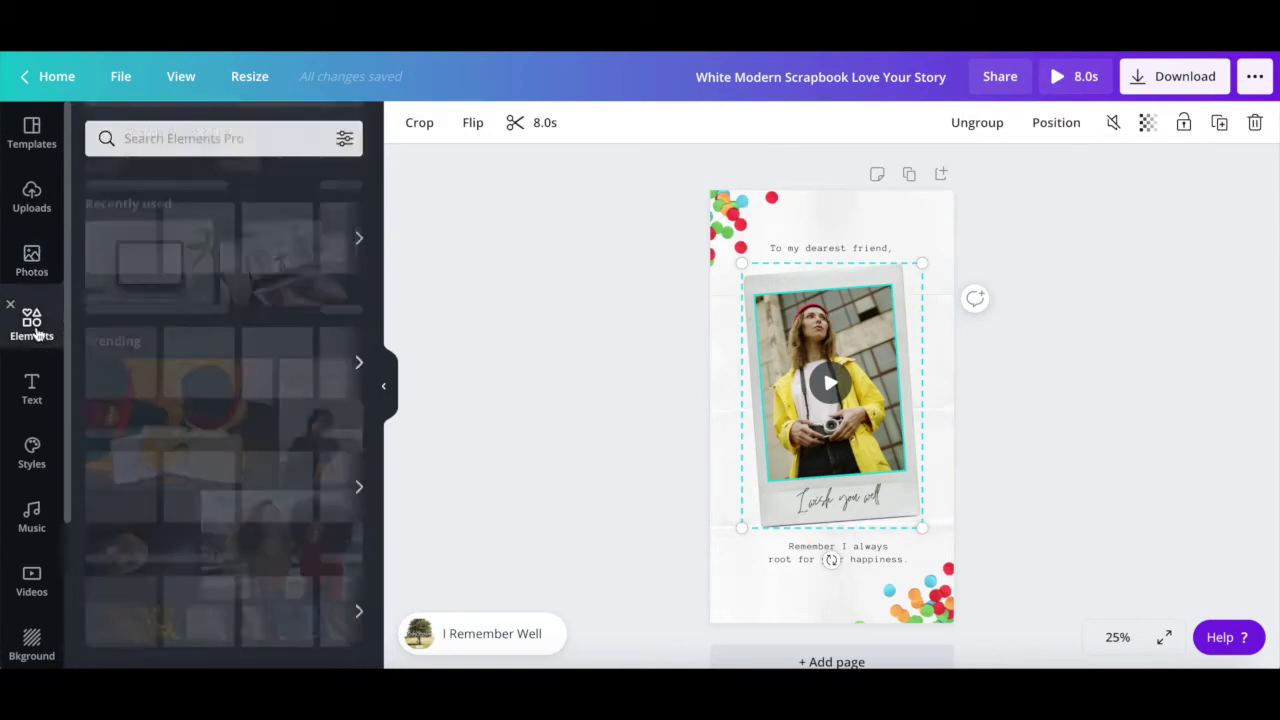
left_click(31, 394)
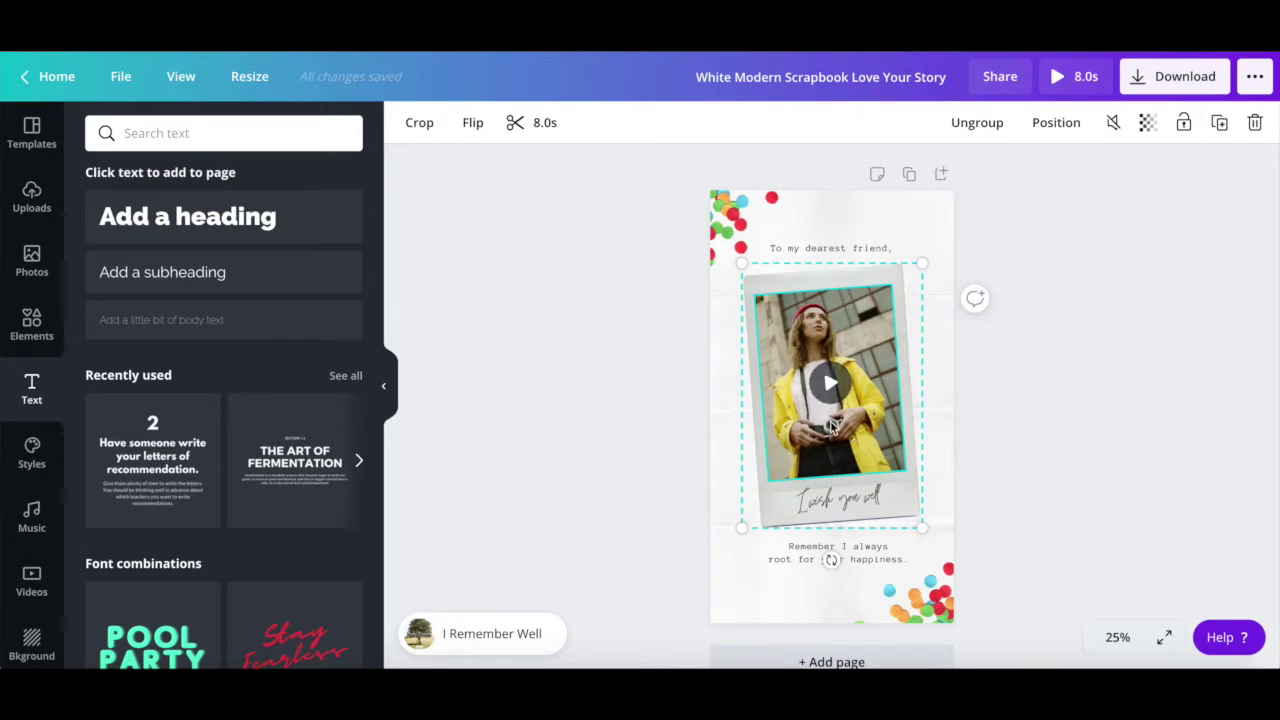
left_click(18, 326)
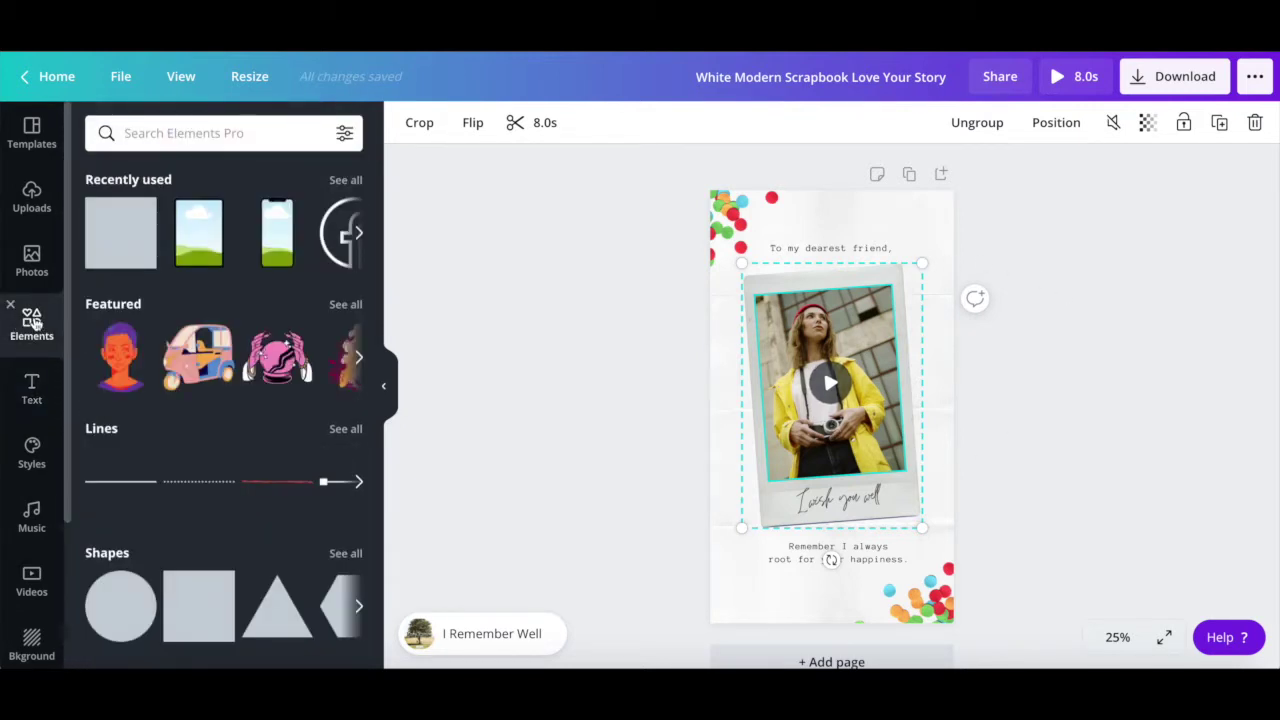
scroll(291, 271, "down", 1)
scroll(291, 271, "down", 2)
scroll(293, 276, "down", 2)
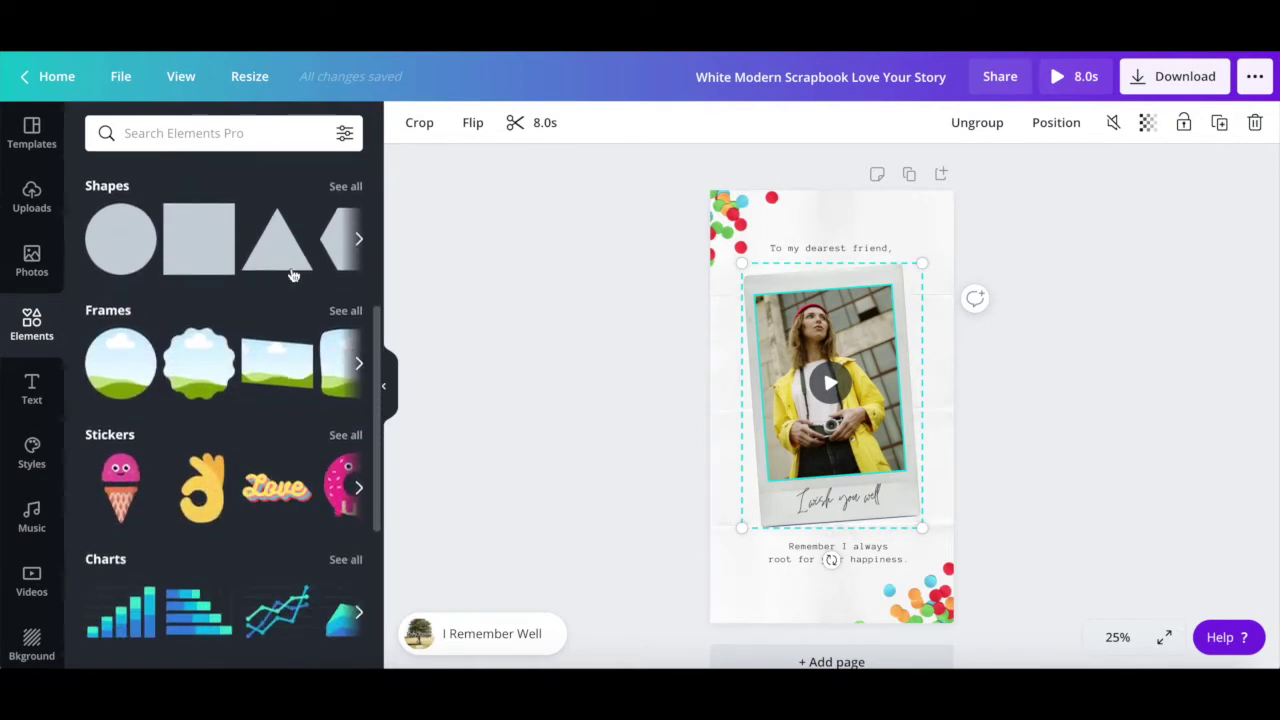
scroll(292, 275, "down", 1)
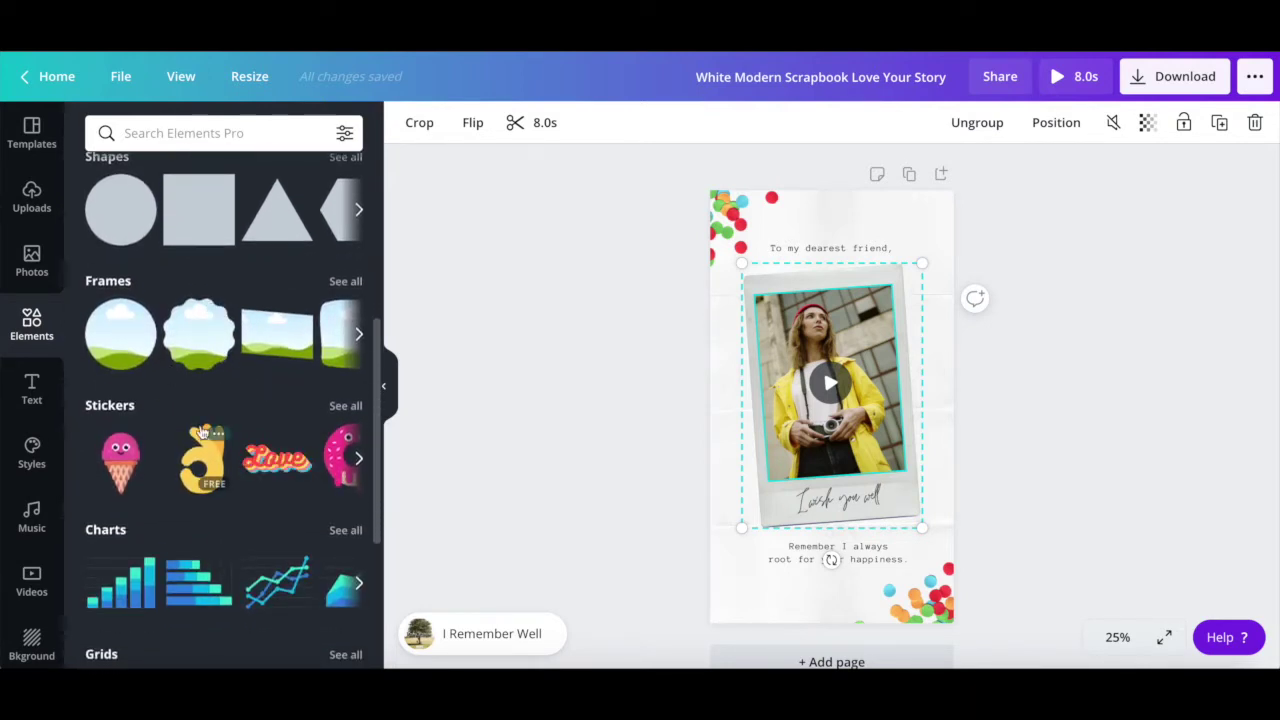
Step: Show all sticker results, scroll them and apply the sticker search filter options
left_click(347, 406)
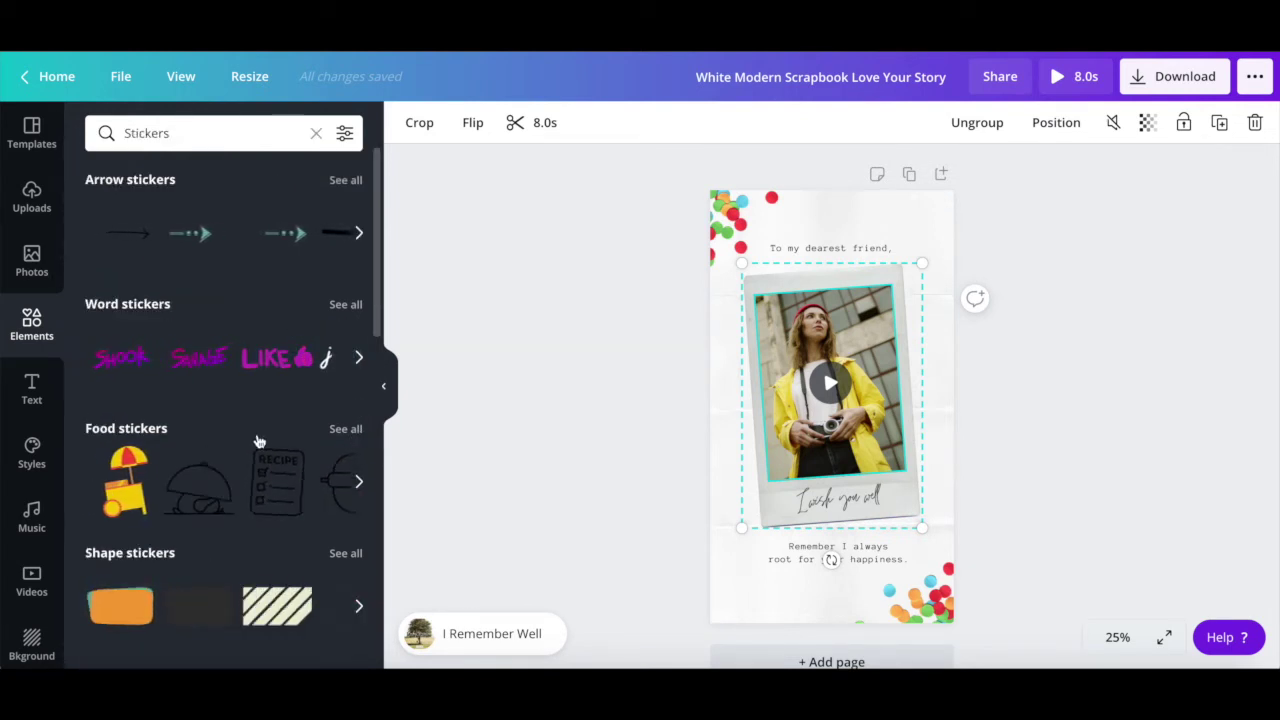
scroll(234, 552, "down", 2)
scroll(234, 552, "down", 3)
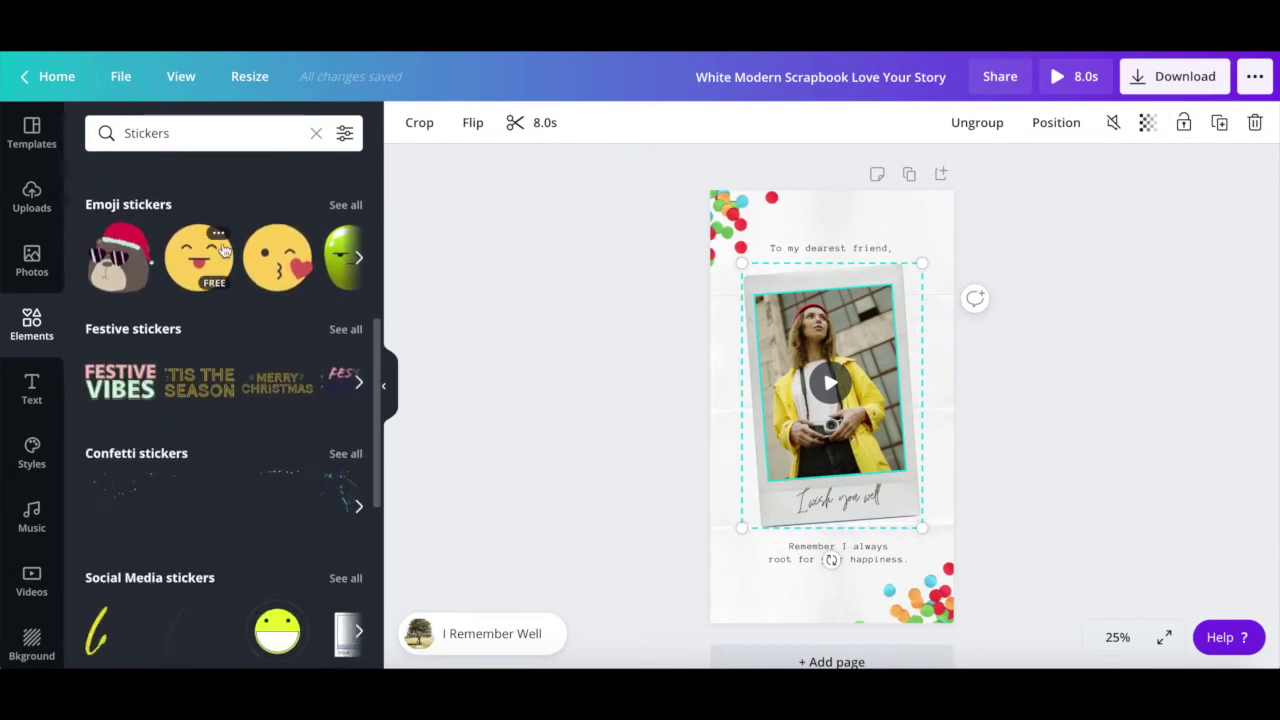
mouse_move(200, 382)
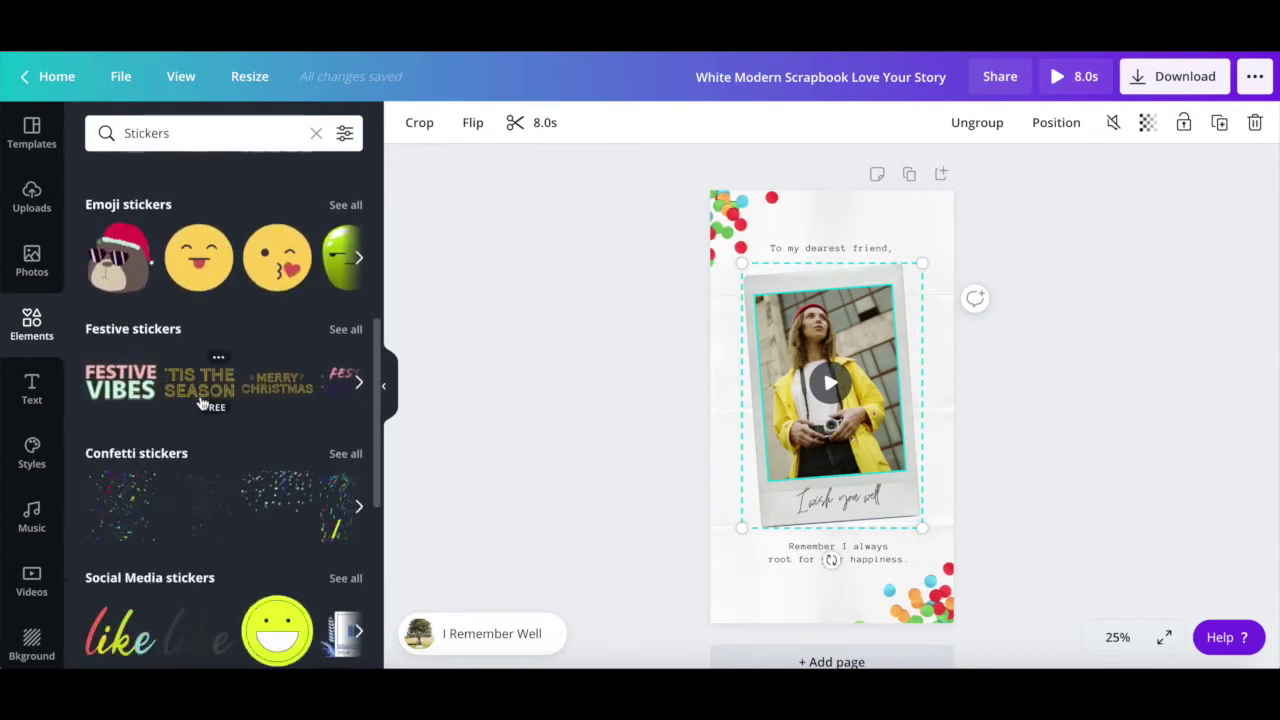
scroll(190, 472, "down", 1)
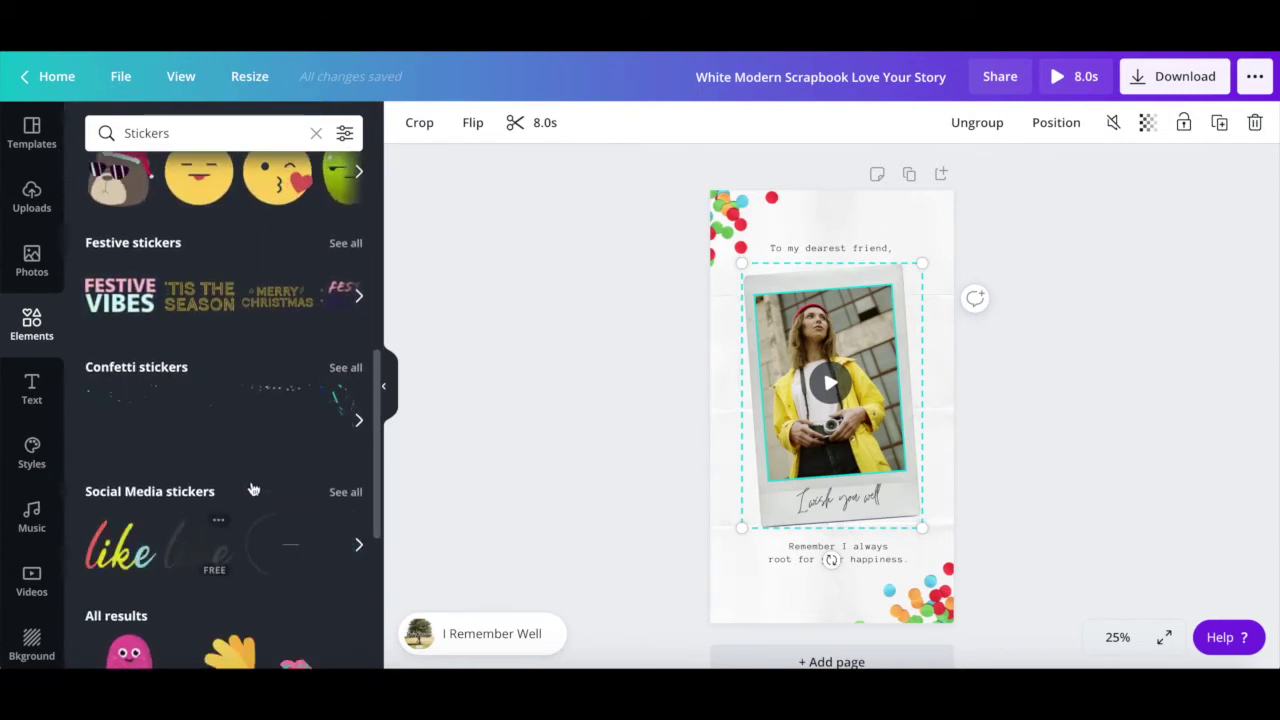
scroll(276, 470, "down", 1)
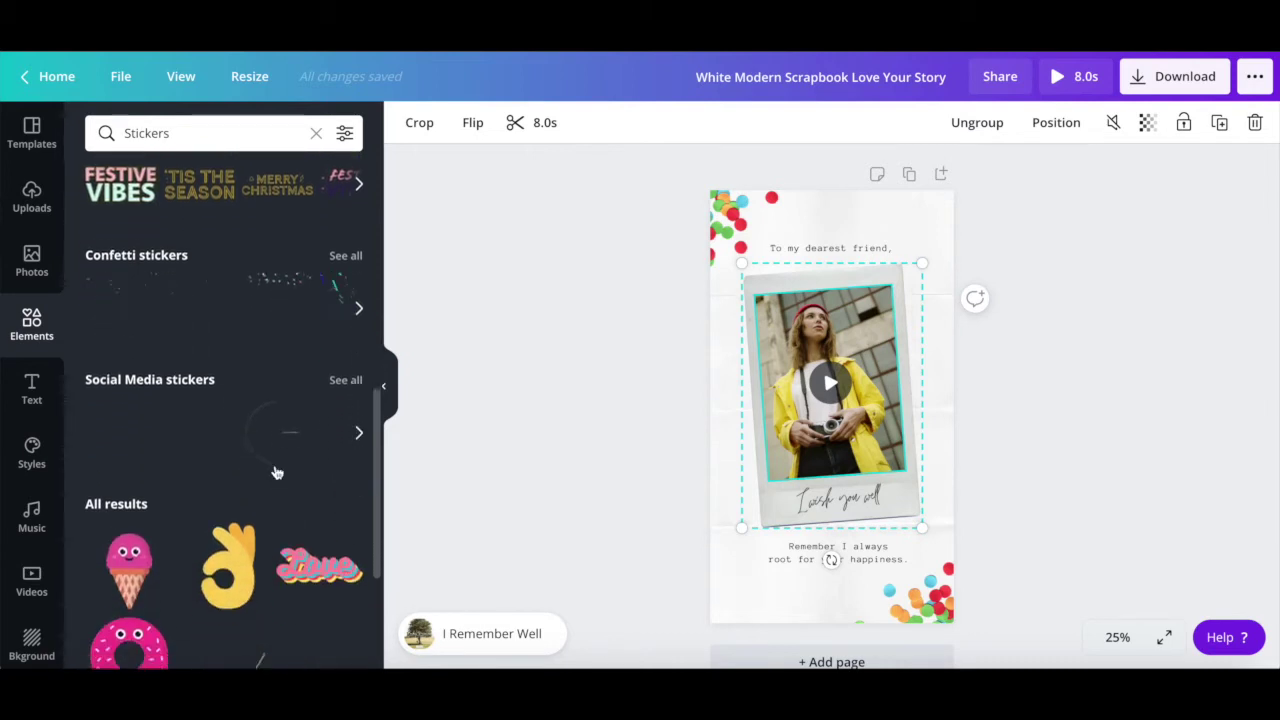
scroll(277, 470, "down", 1)
scroll(277, 470, "down", 1)
scroll(277, 470, "down", 1)
left_click(269, 130)
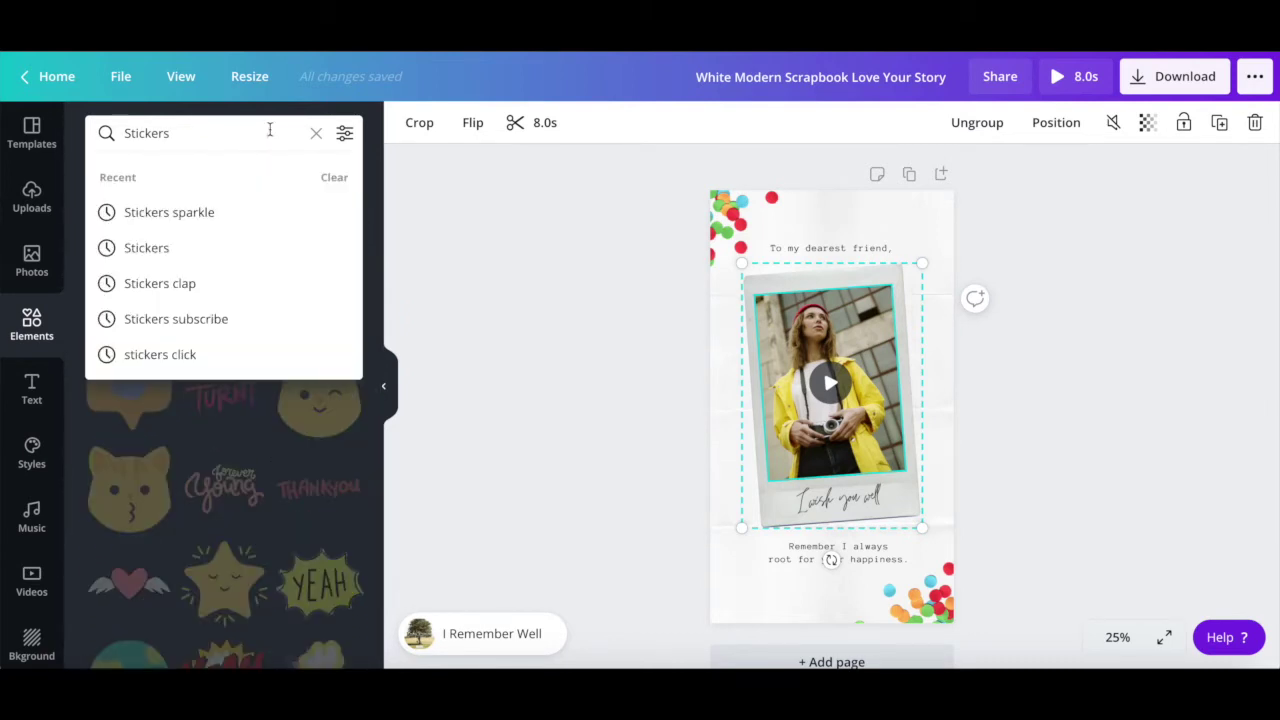
left_click(342, 134)
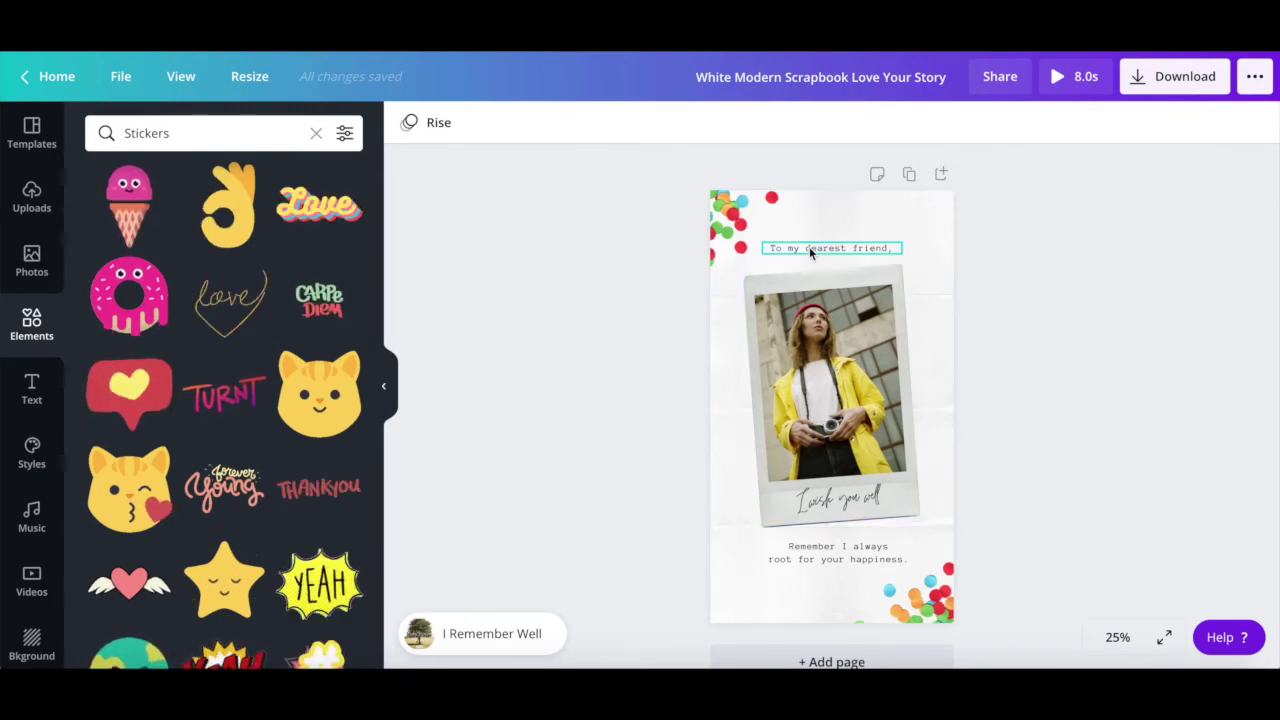
Step: Delete the bottom happiness caption and make 'To my dearest friend,' red
left_click(818, 546)
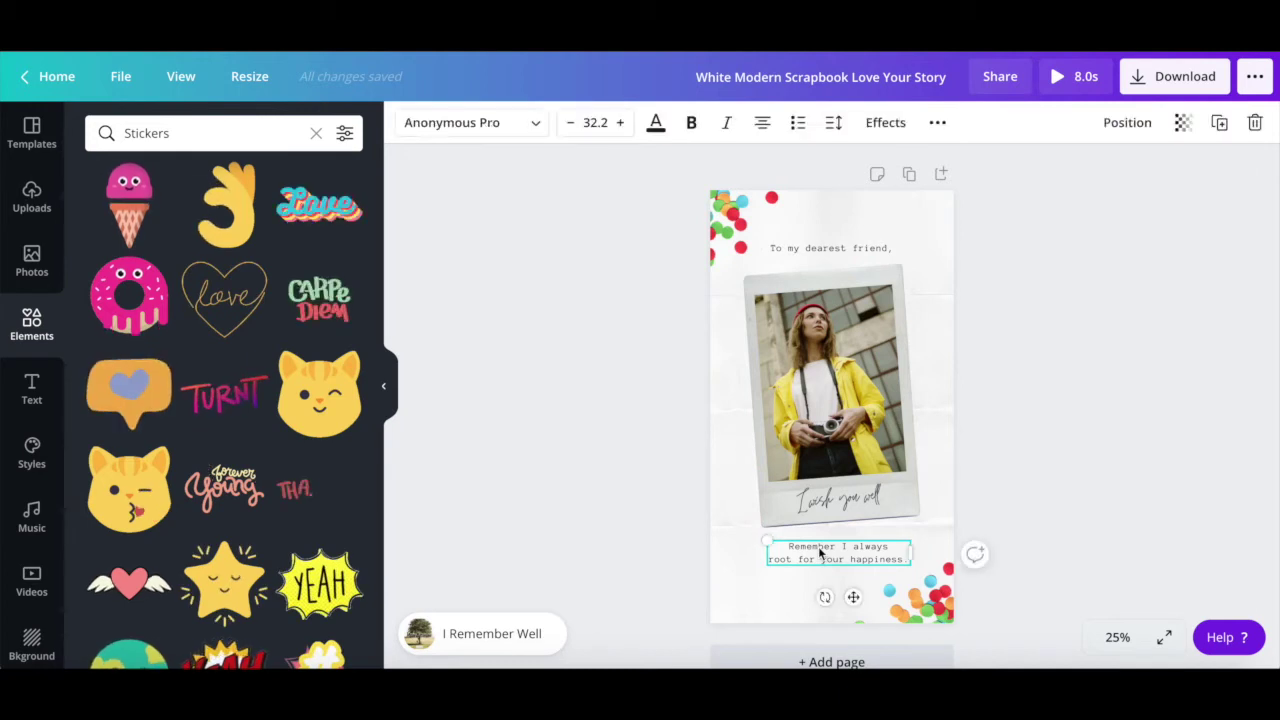
key("Delete")
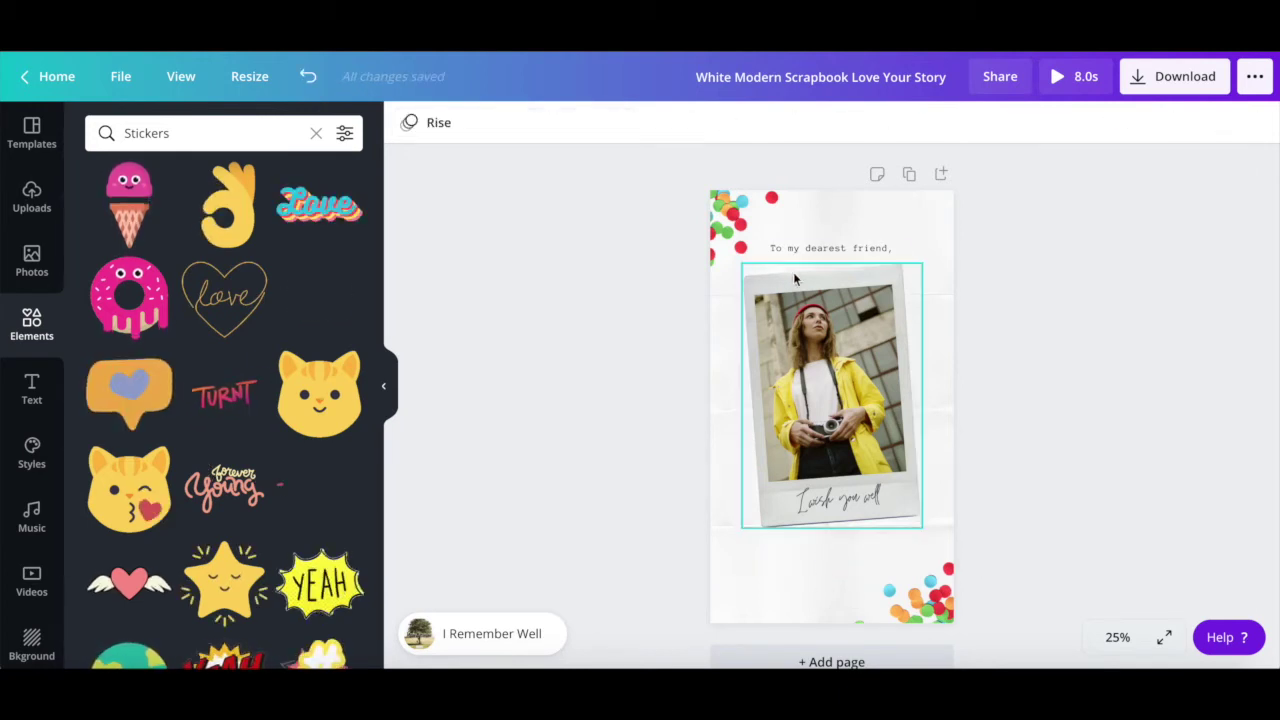
left_click(798, 249)
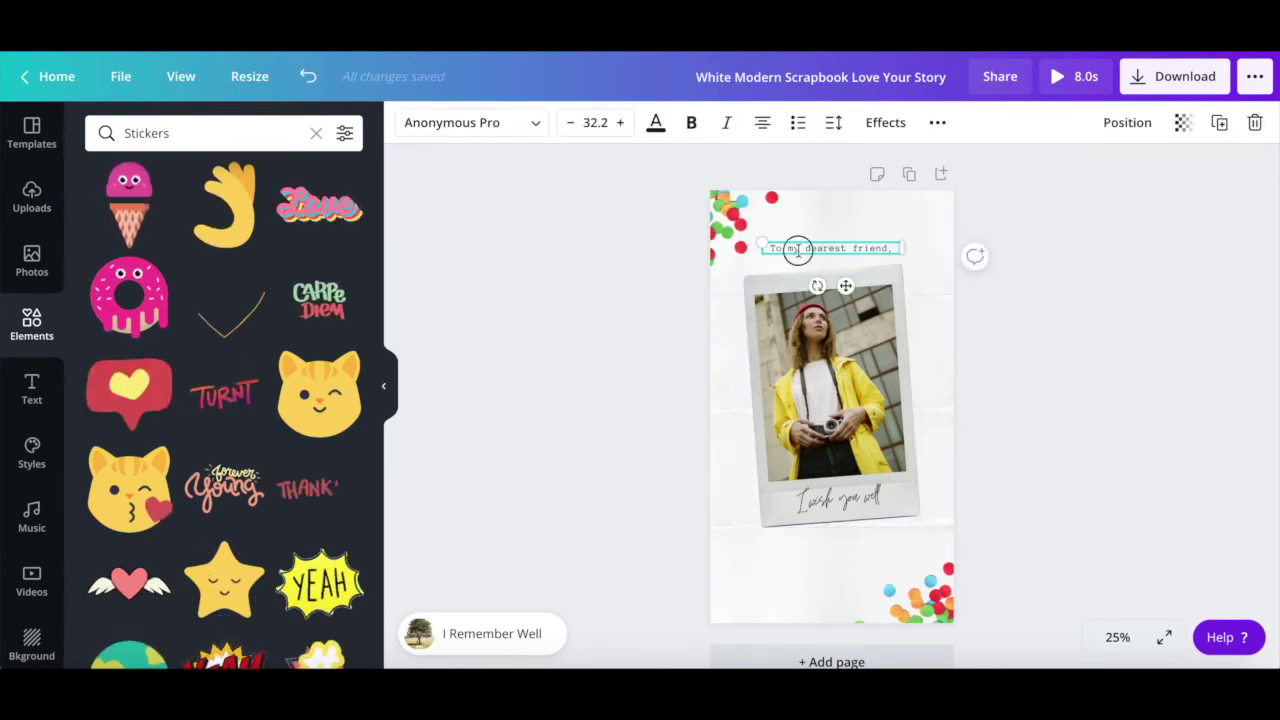
left_click(657, 126)
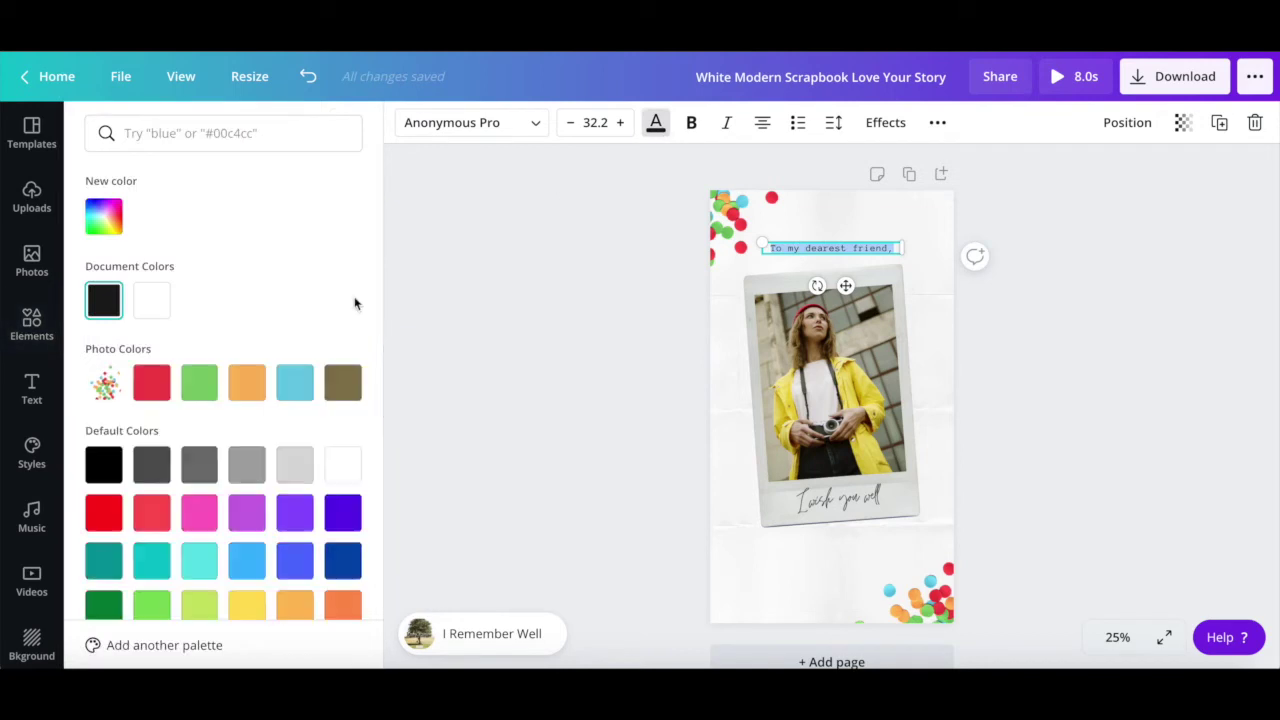
left_click(531, 381)
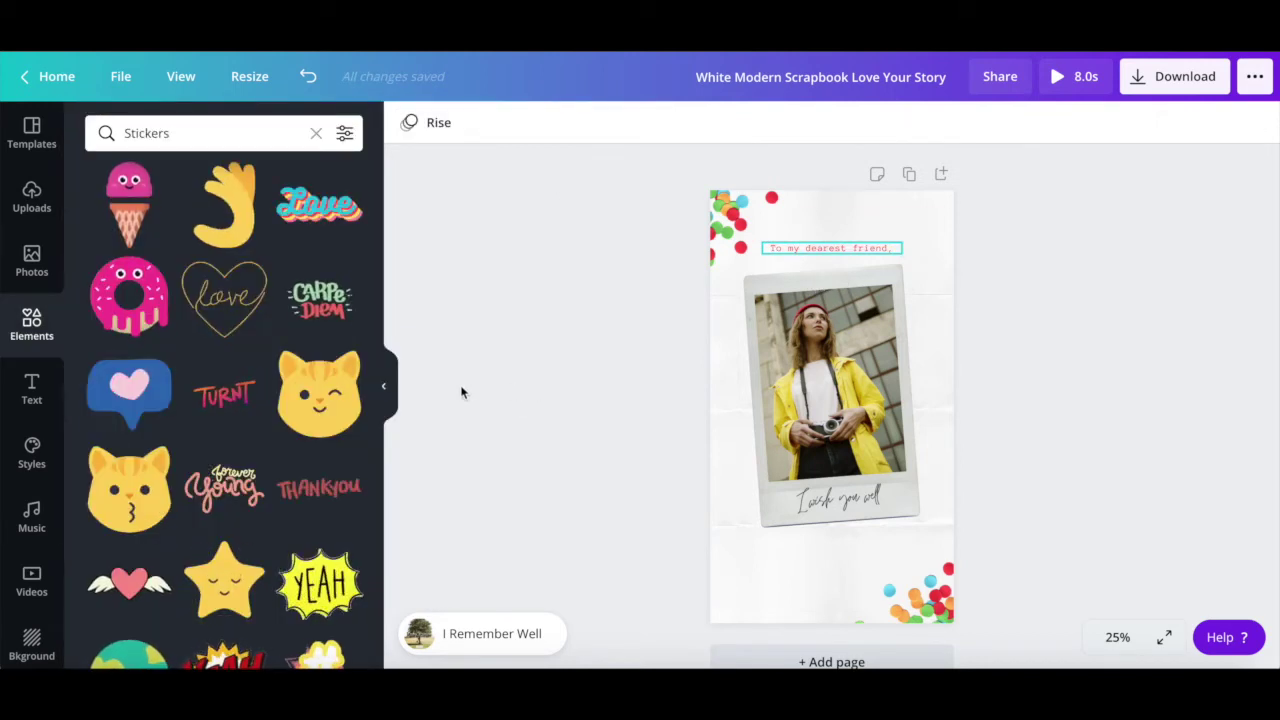
Step: Add the Forever Young sticker and place it small at the bottom left
left_click(230, 488)
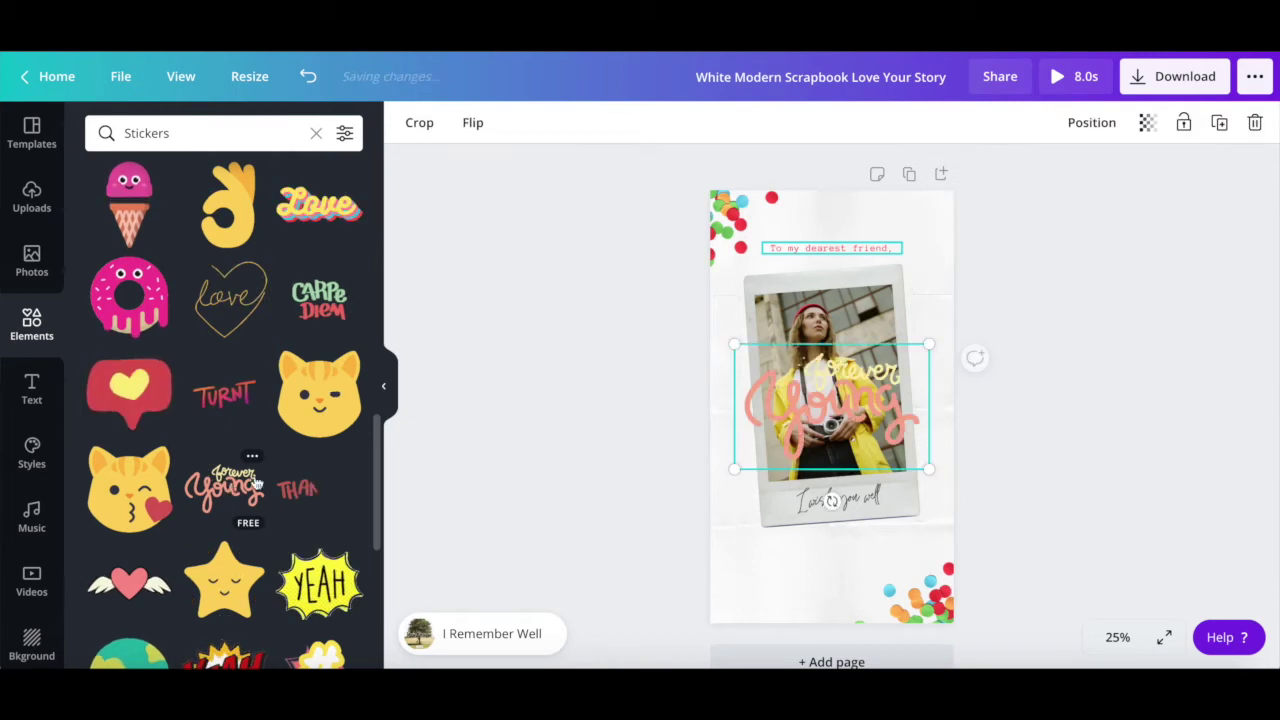
mouse_move(832, 398)
left_mouse_down()
mouse_move(806, 575)
mouse_move(806, 550)
mouse_move(837, 548)
left_mouse_up()
left_click(555, 236)
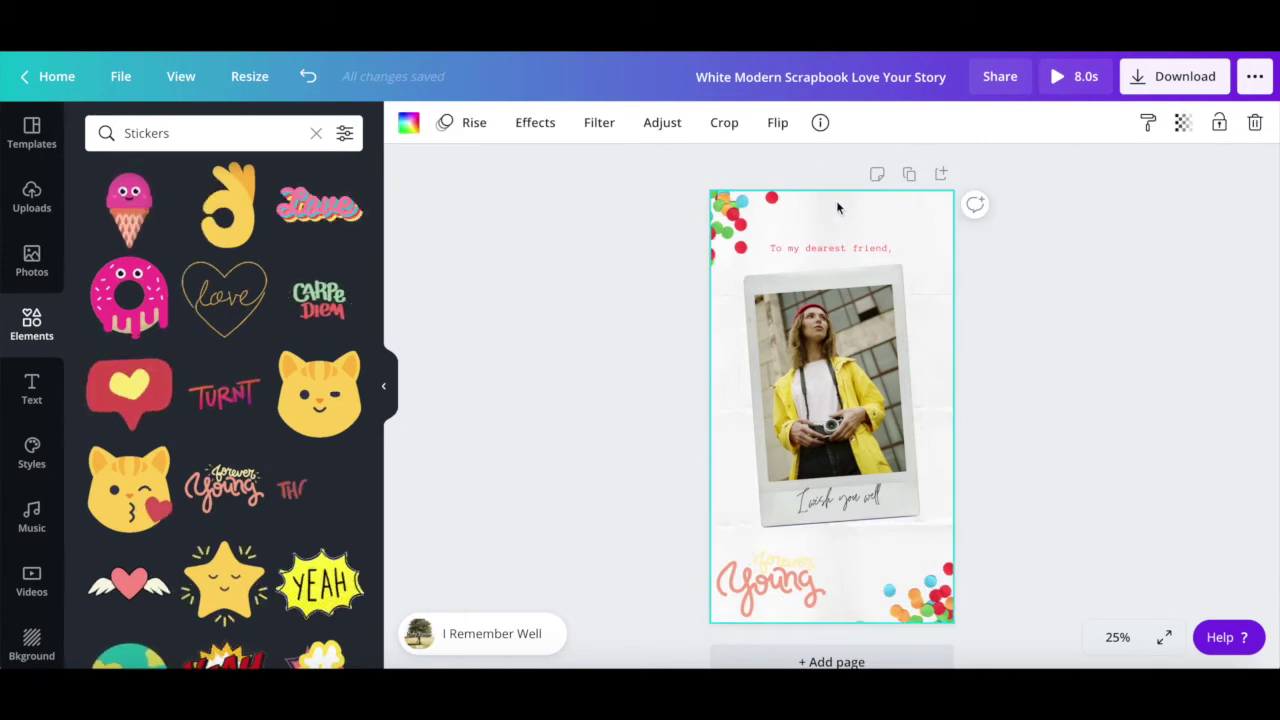
Step: Extend the polaroid video clip from 8.0 to 10.8 seconds on the timeline
left_click(825, 390)
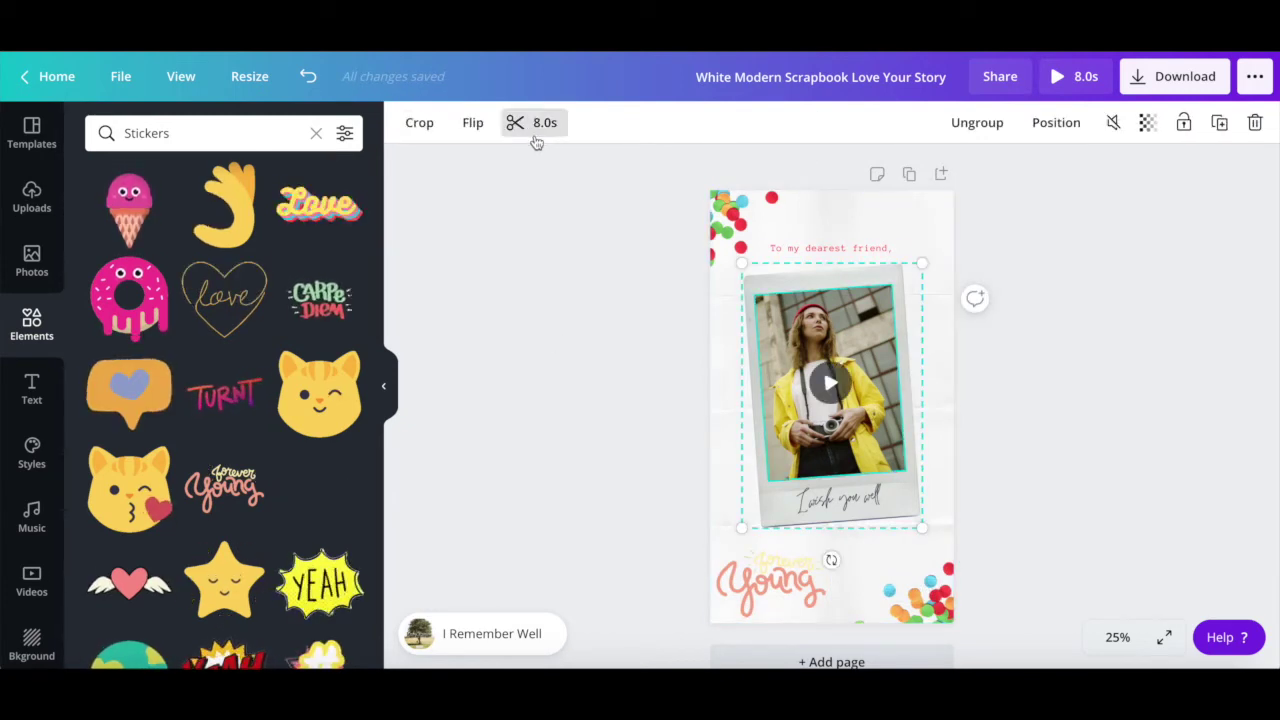
key("Escape")
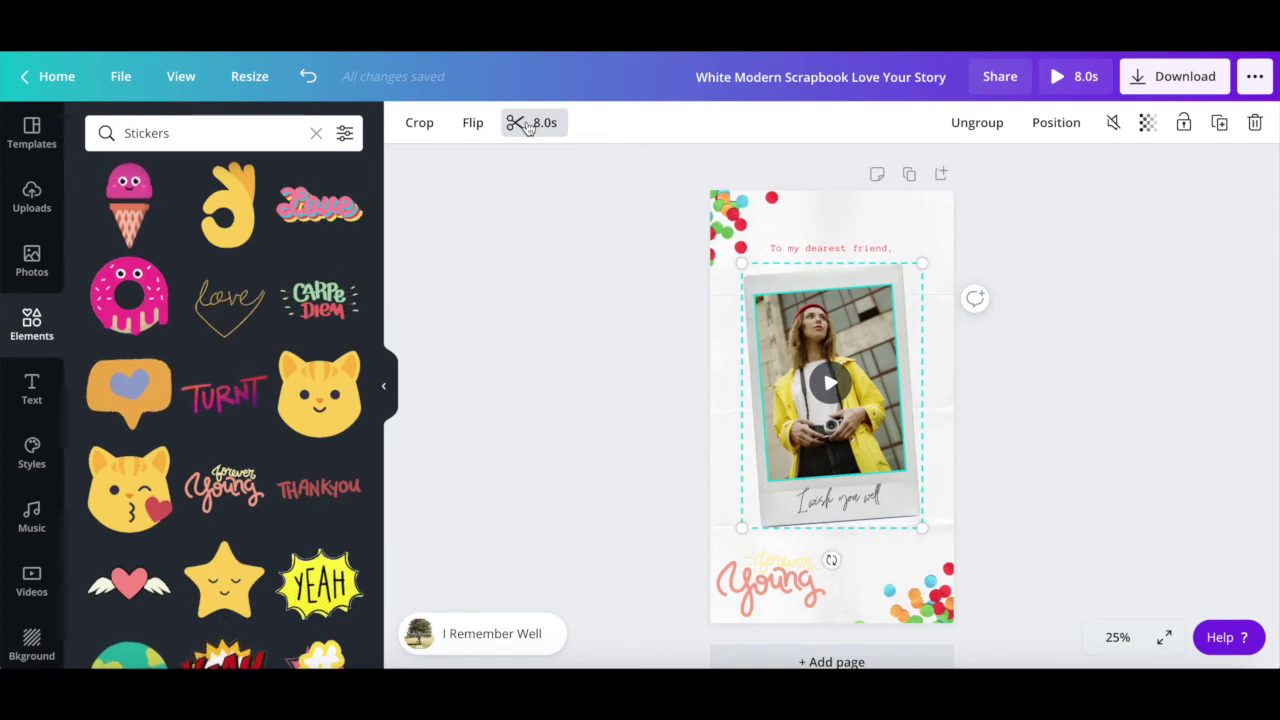
left_click(528, 123)
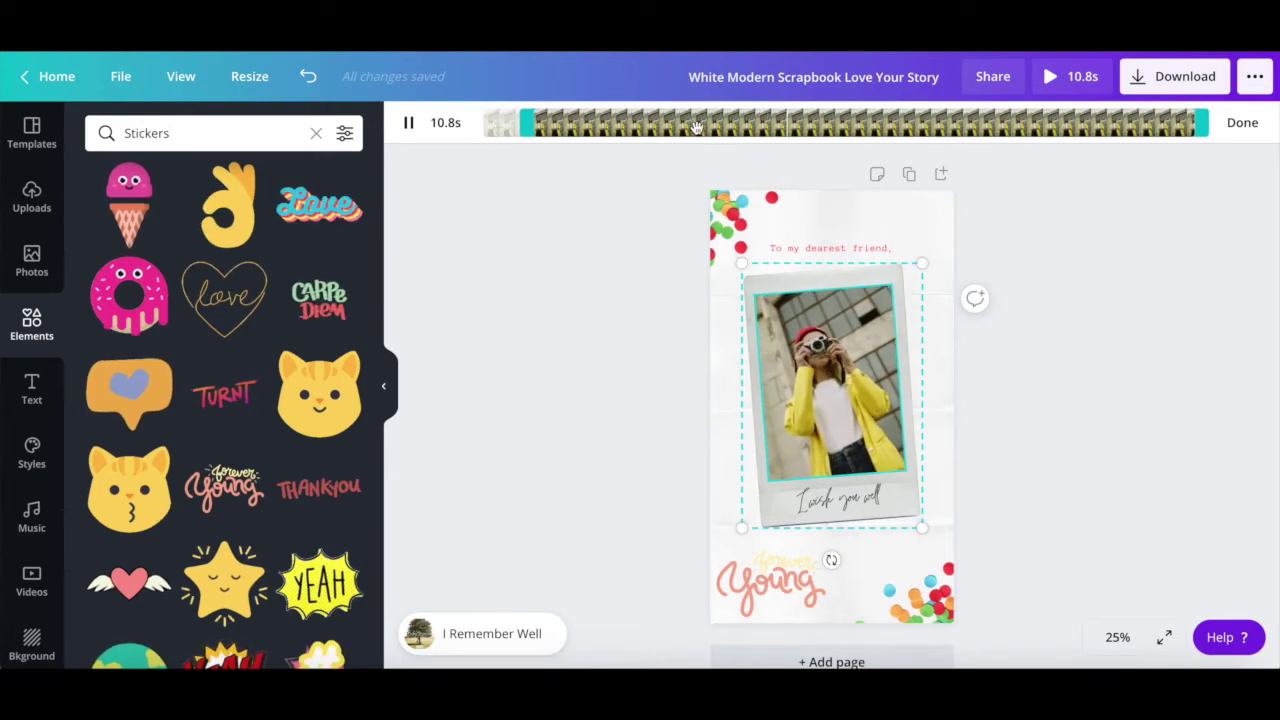
left_click(929, 228)
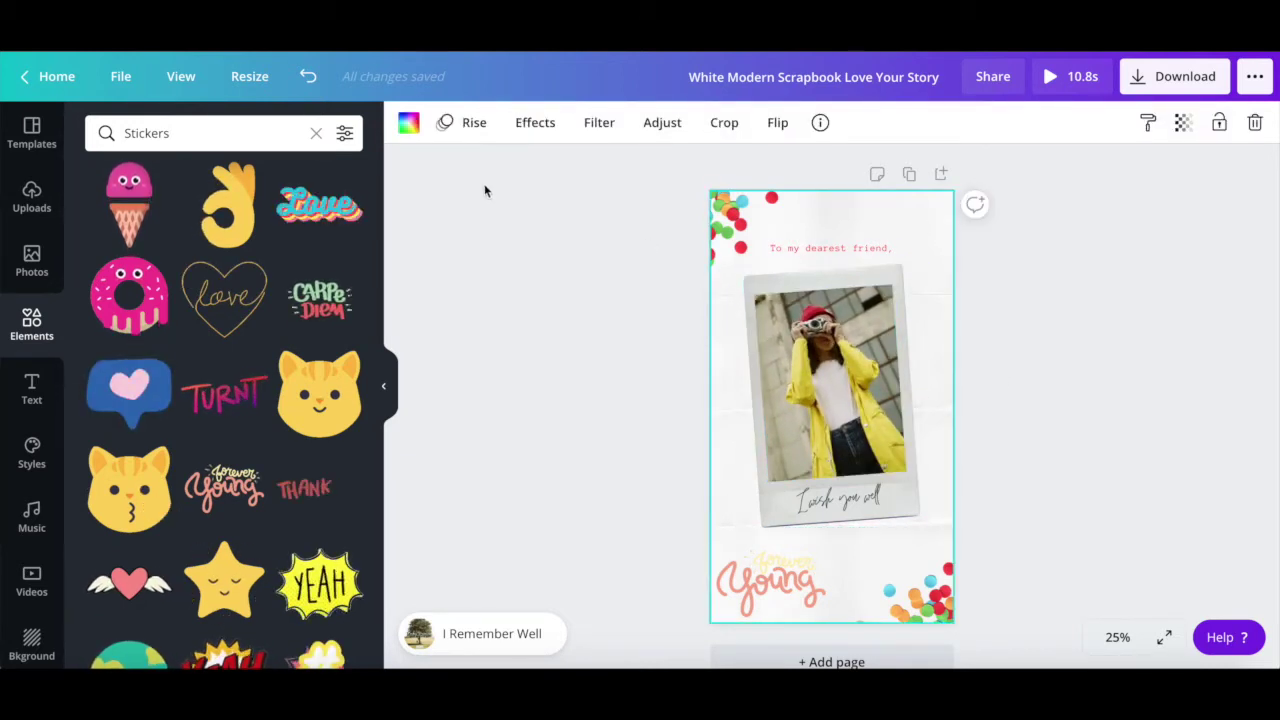
left_click(462, 128)
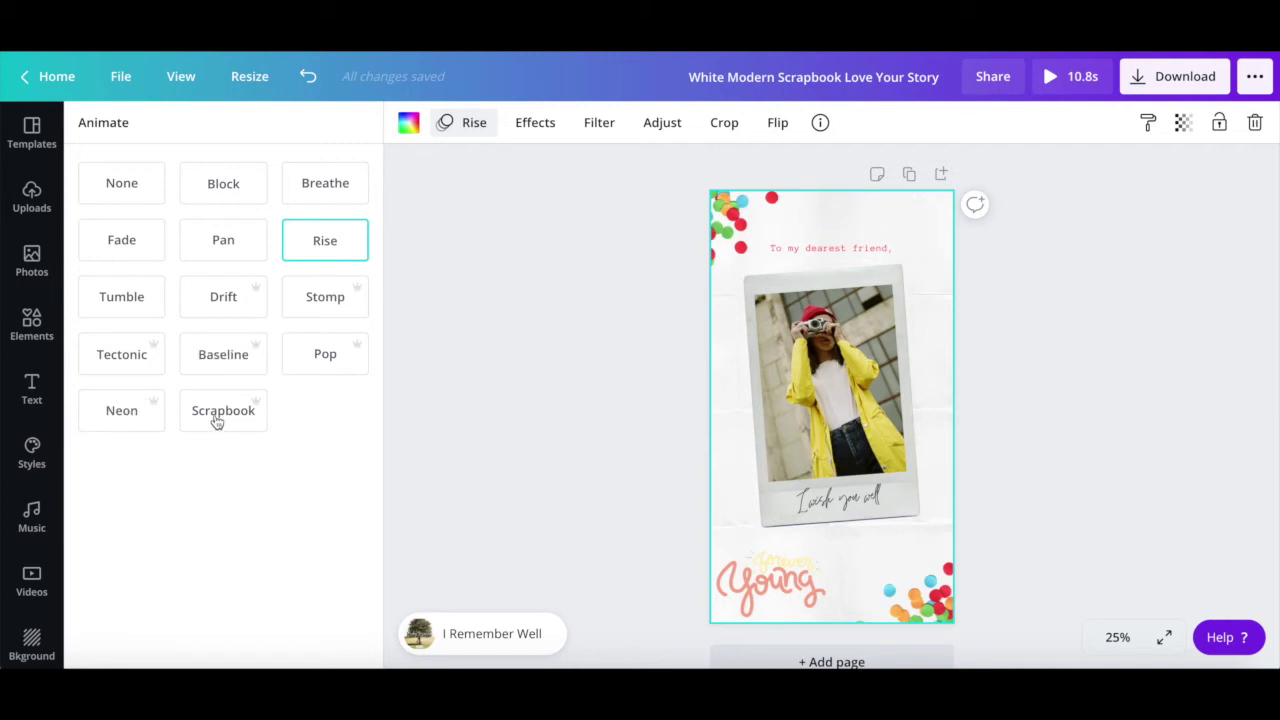
key("Escape")
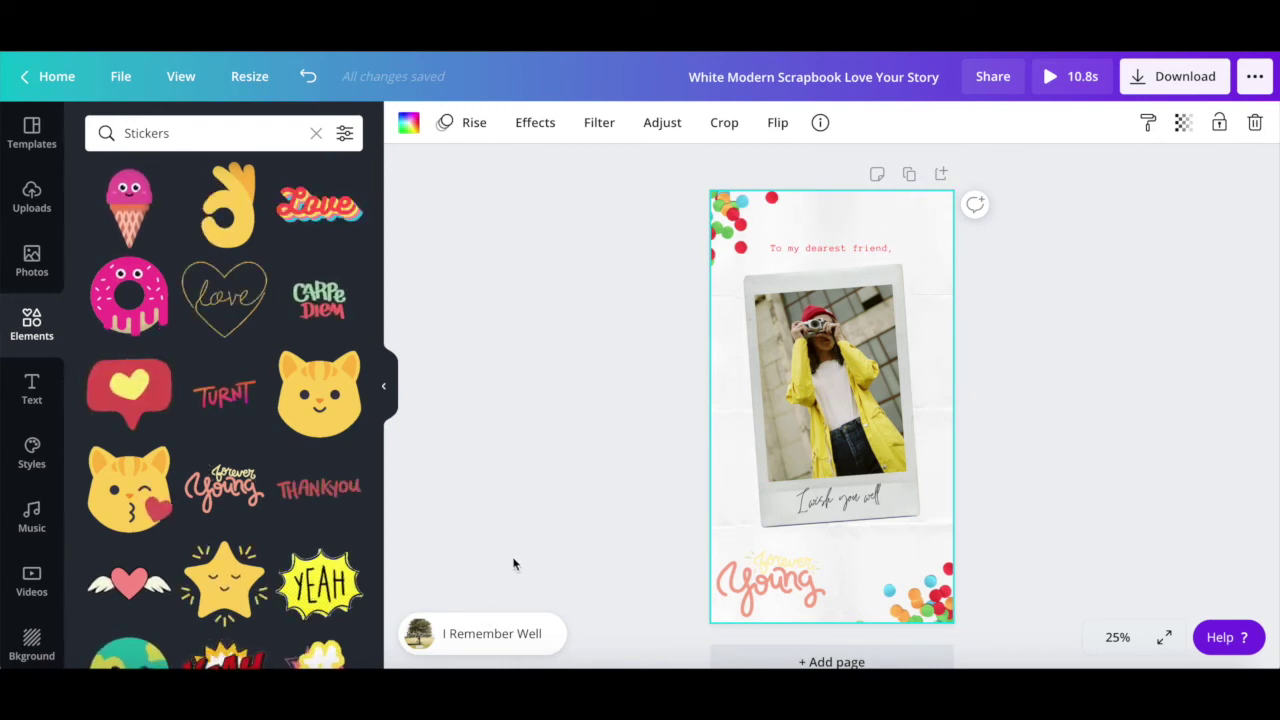
left_click(497, 633)
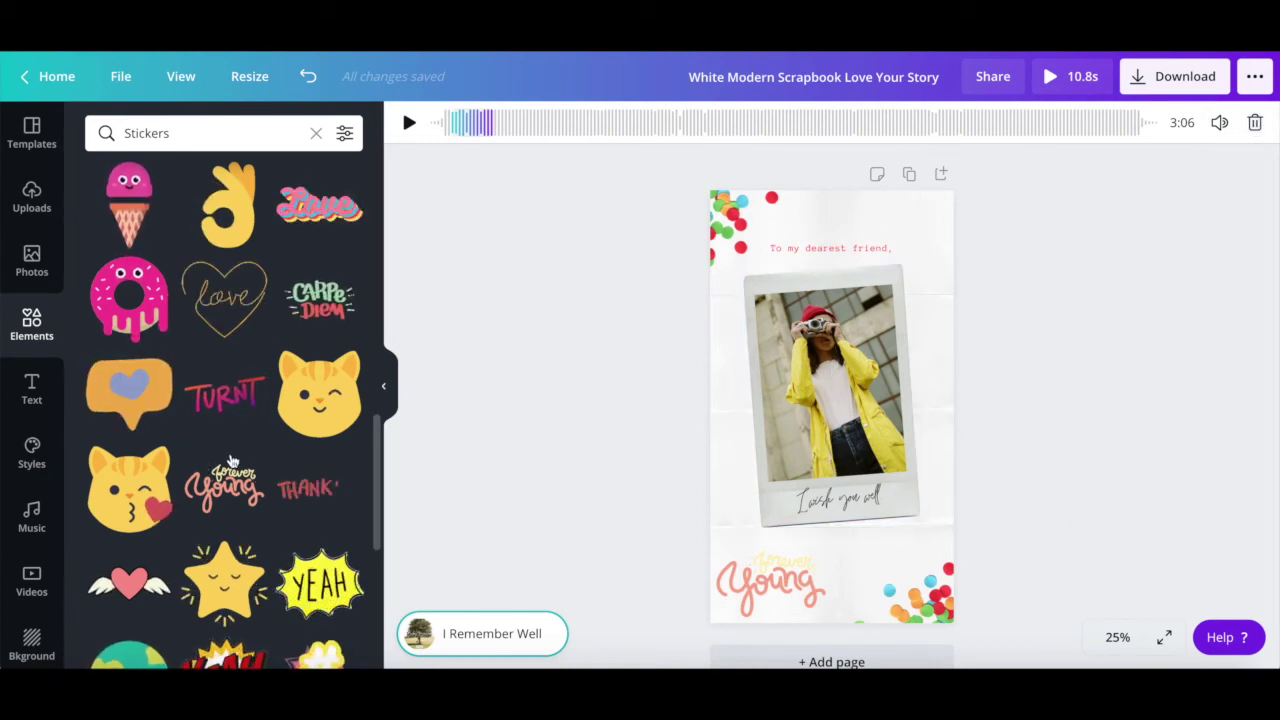
Step: Open the Music library and scroll through its Epic, Travel, Trap and Piano tracks
left_click(29, 522)
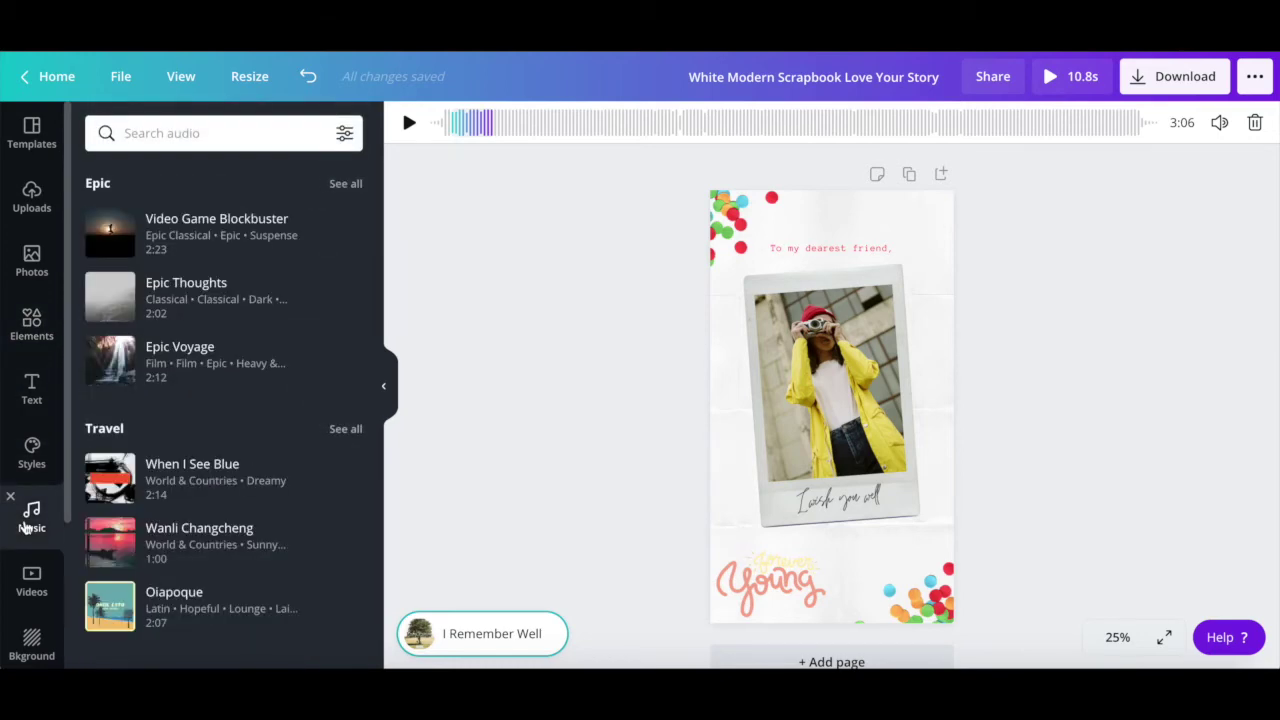
scroll(329, 366, "down", 1)
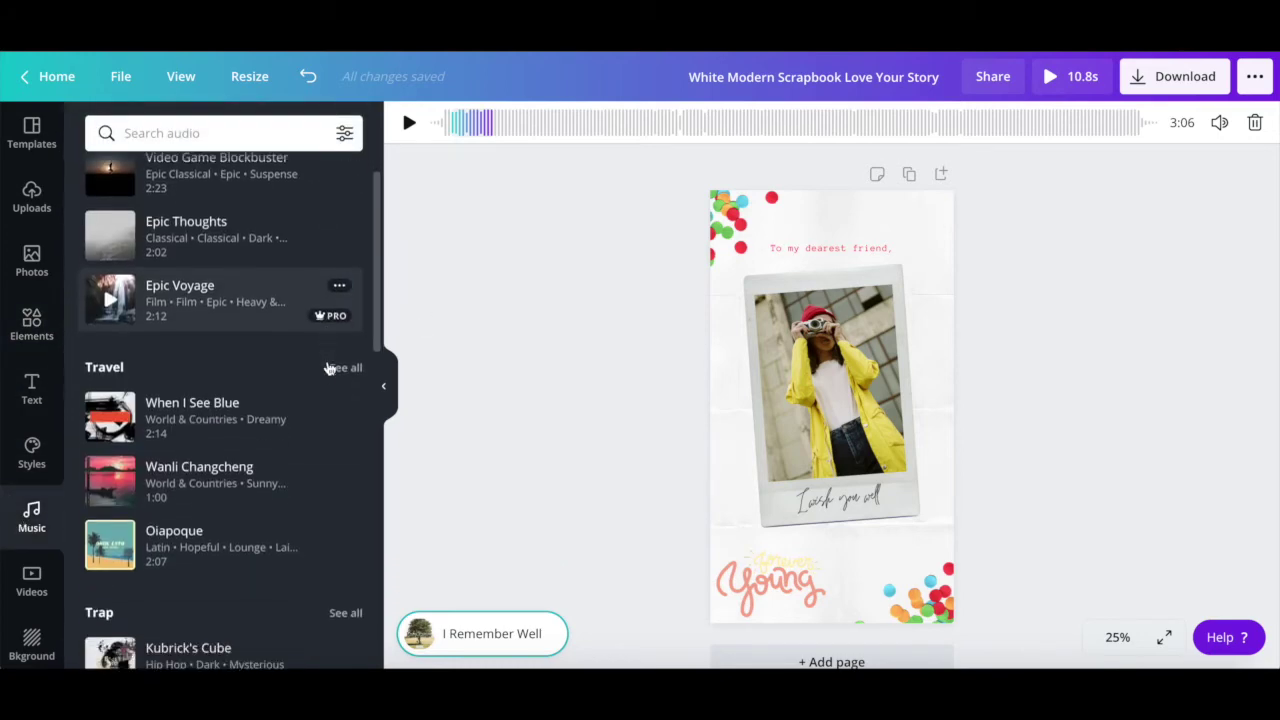
scroll(329, 369, "down", 2)
scroll(329, 369, "down", 3)
scroll(326, 366, "down", 2)
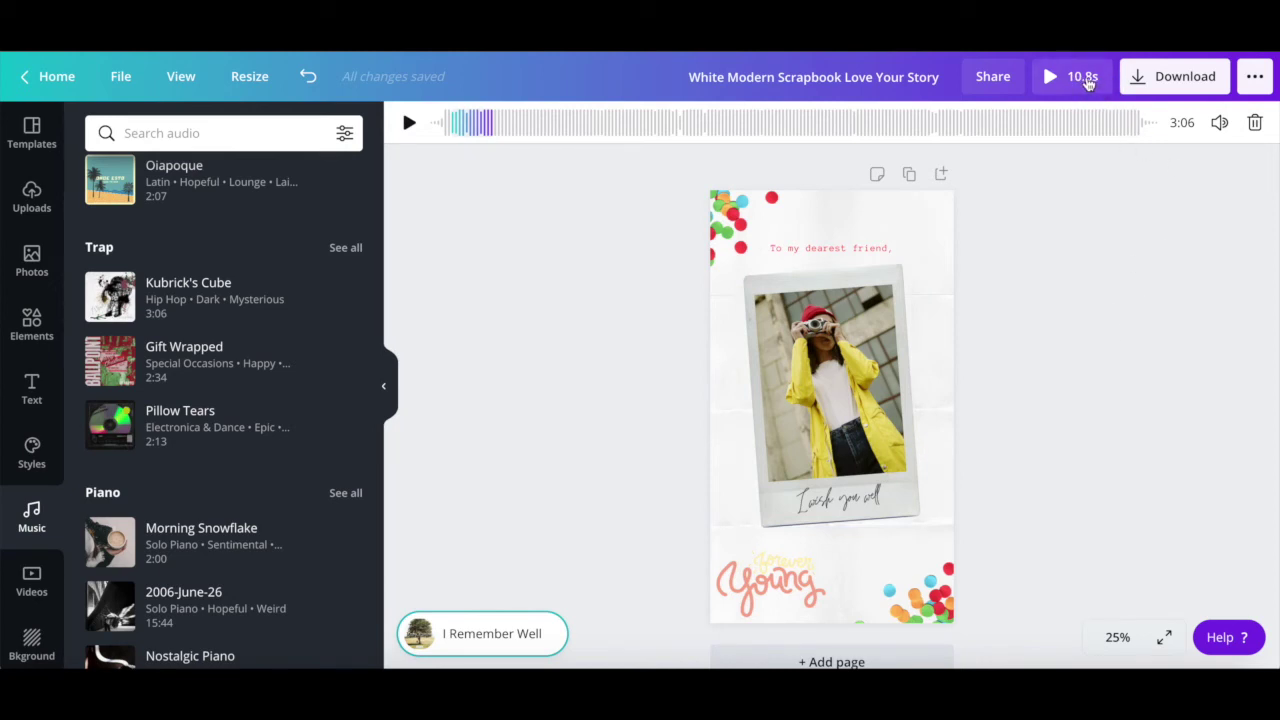
left_click(1086, 80)
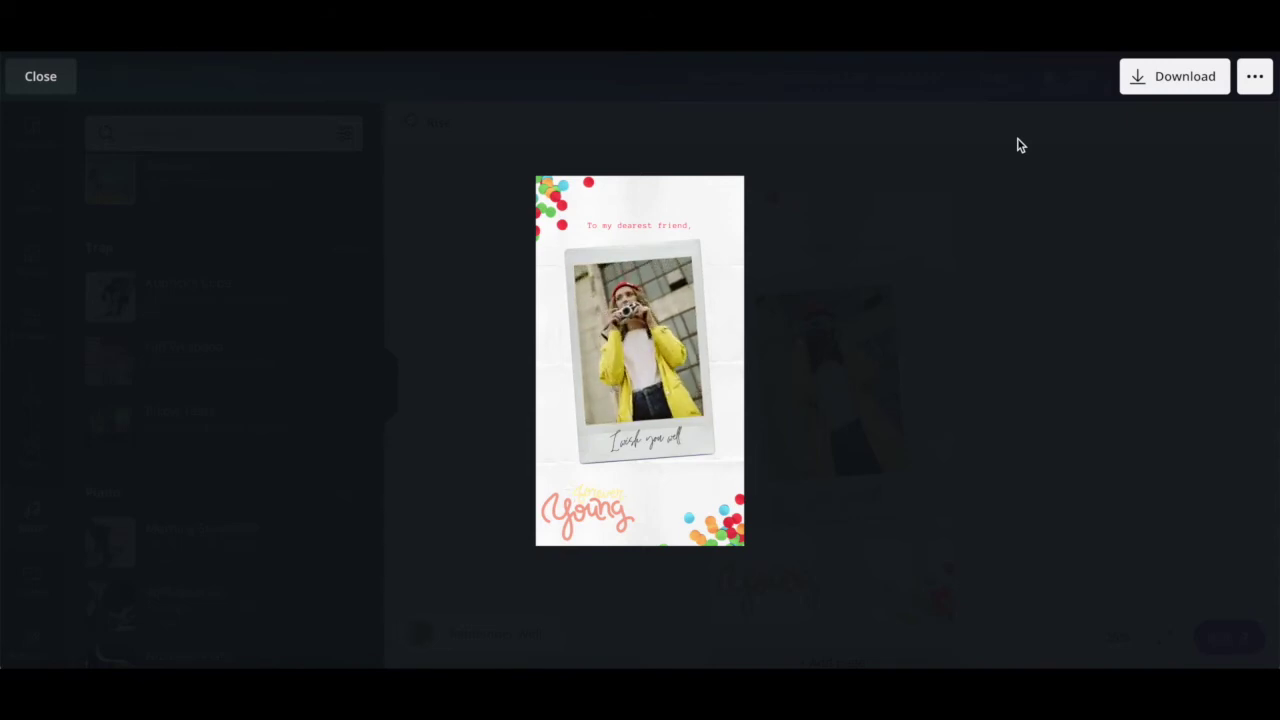
key("Escape")
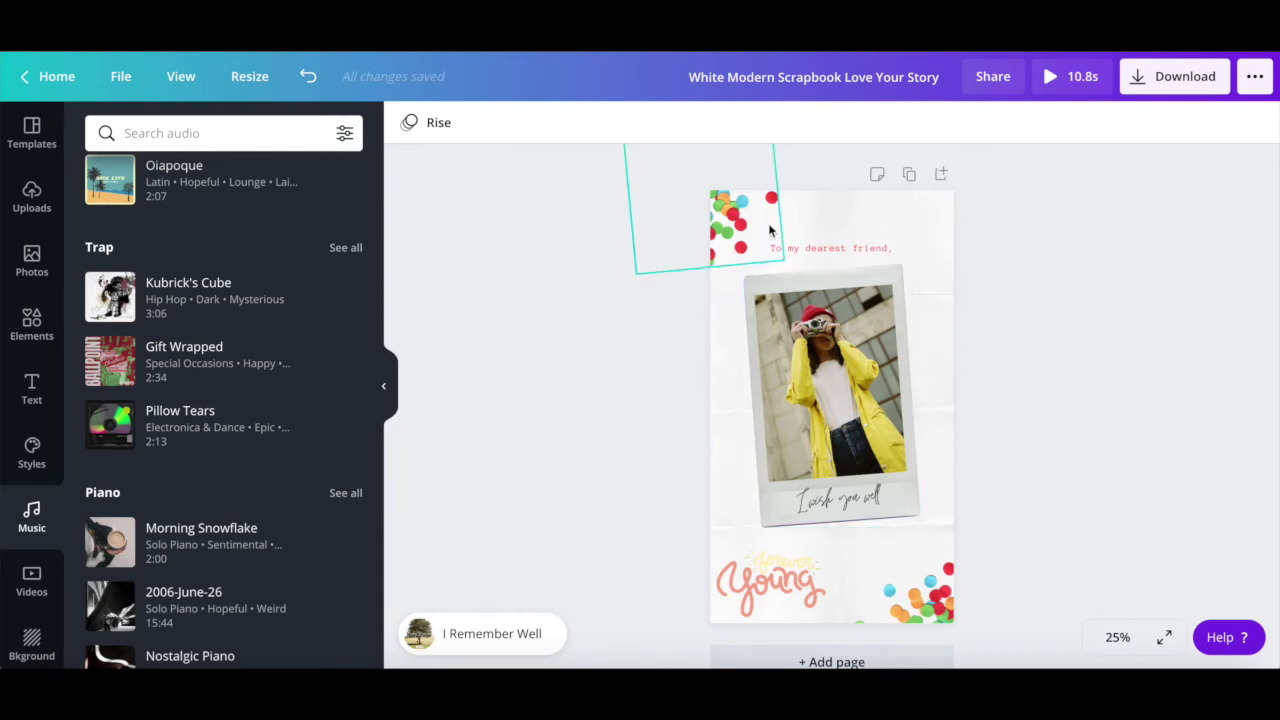
Step: Rename the design 'Animated Social Media Design' and download it as an MP4 video
left_click(889, 78)
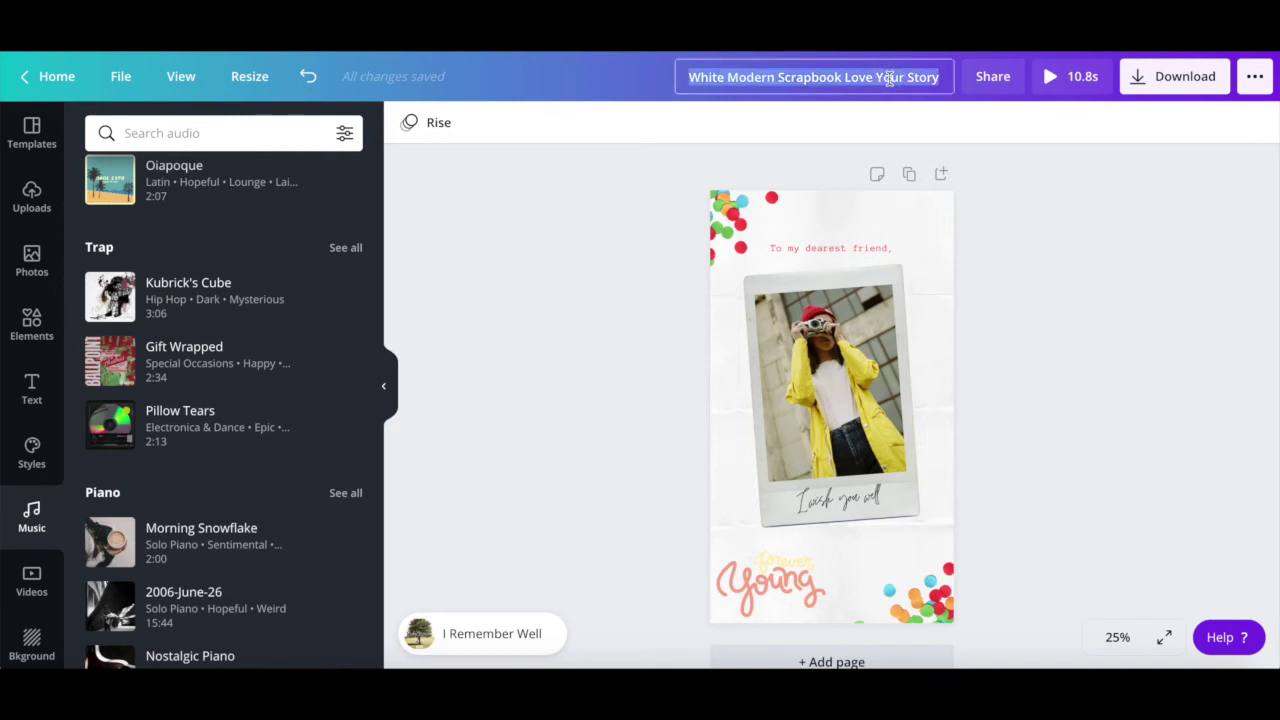
type("Animated Social Media Design")
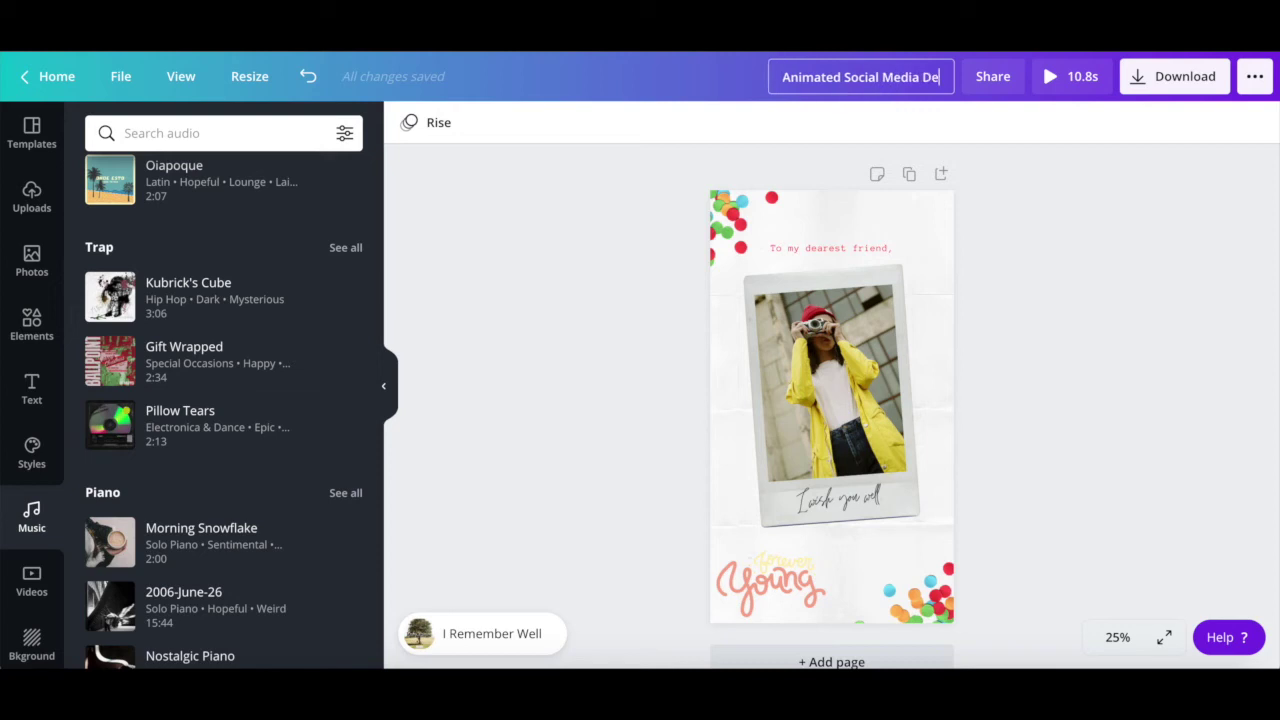
left_click(1189, 77)
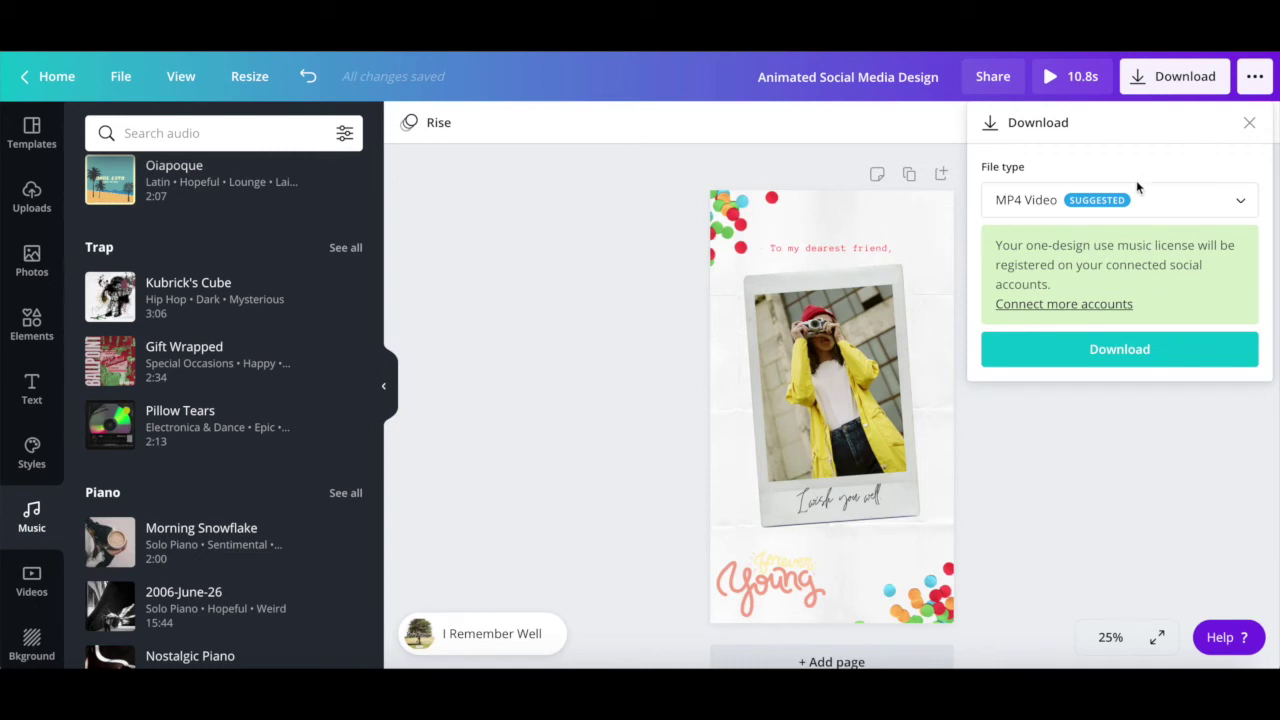
left_click(1115, 355)
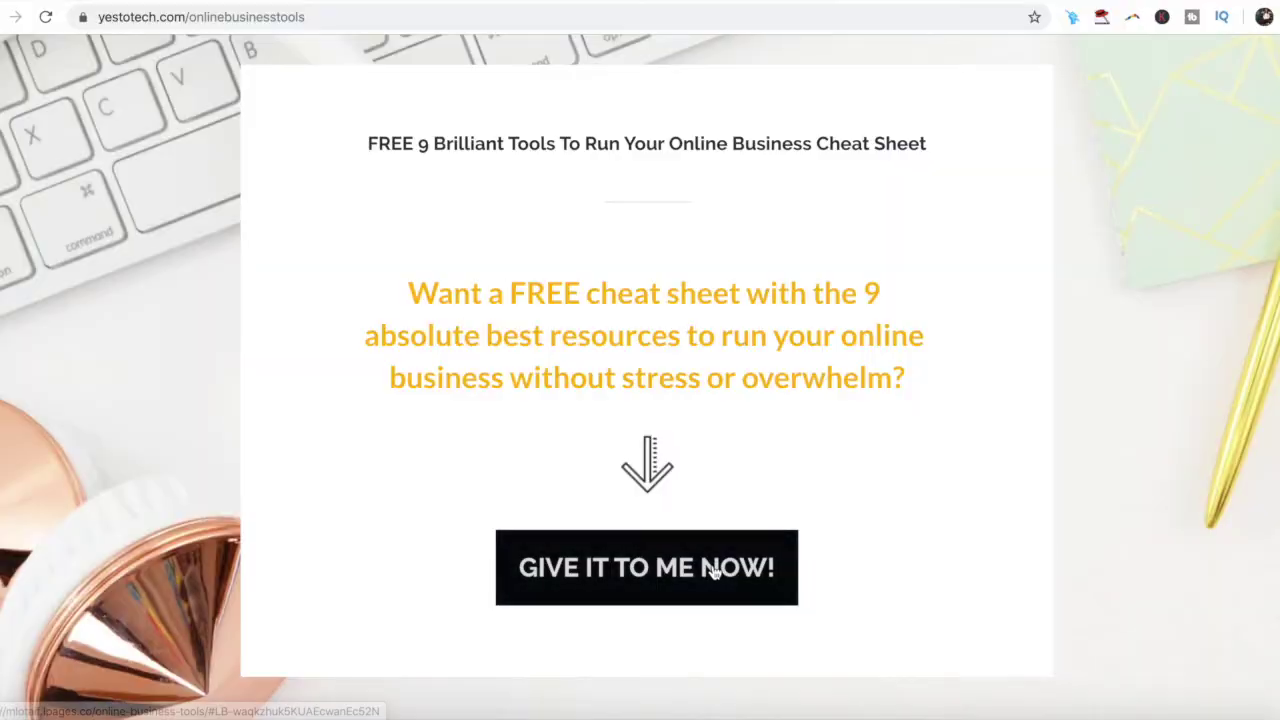
Step: Open the yestotech cheat-sheet sign-up form and fill in a first name and e-mail
left_click(712, 567)
type("Marina")
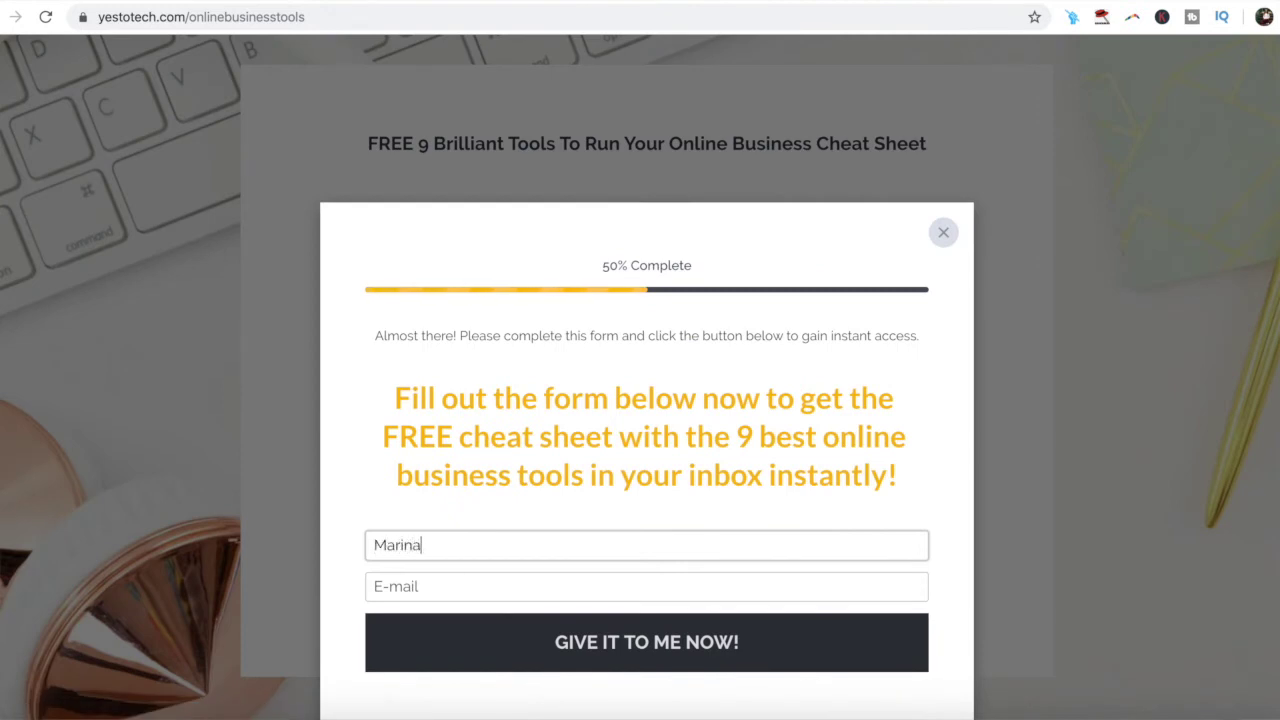
key("Tab")
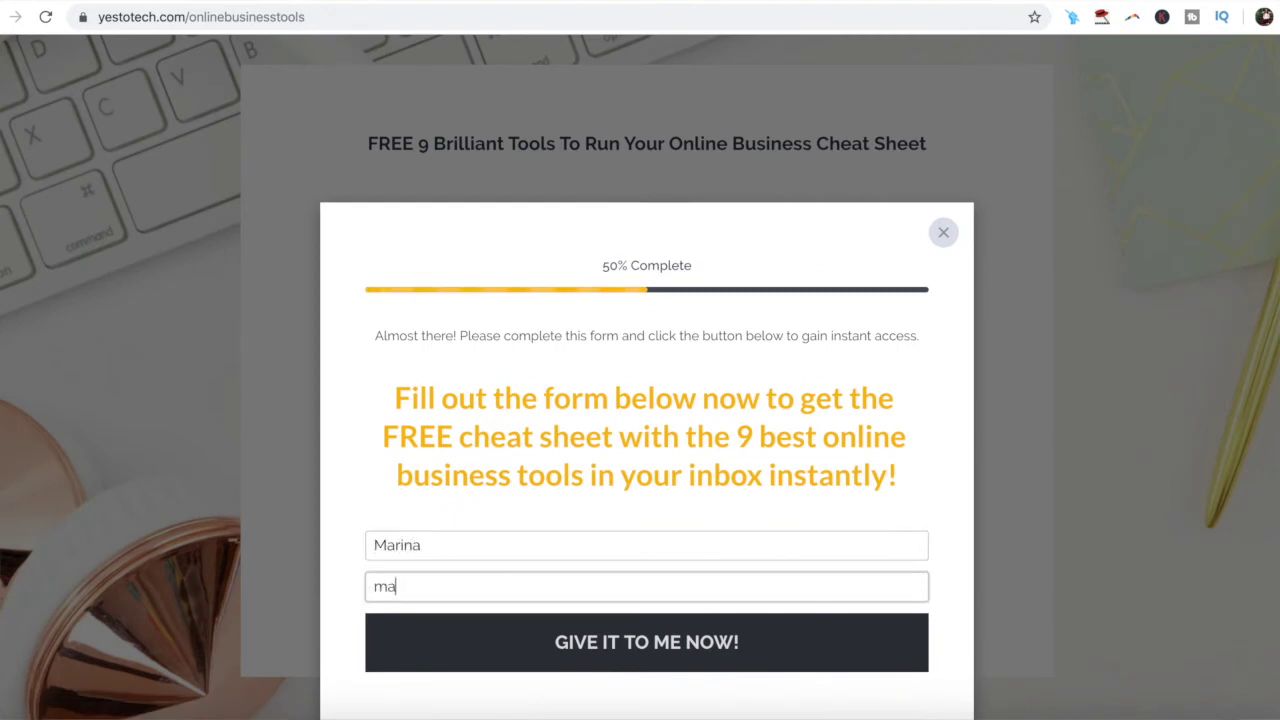